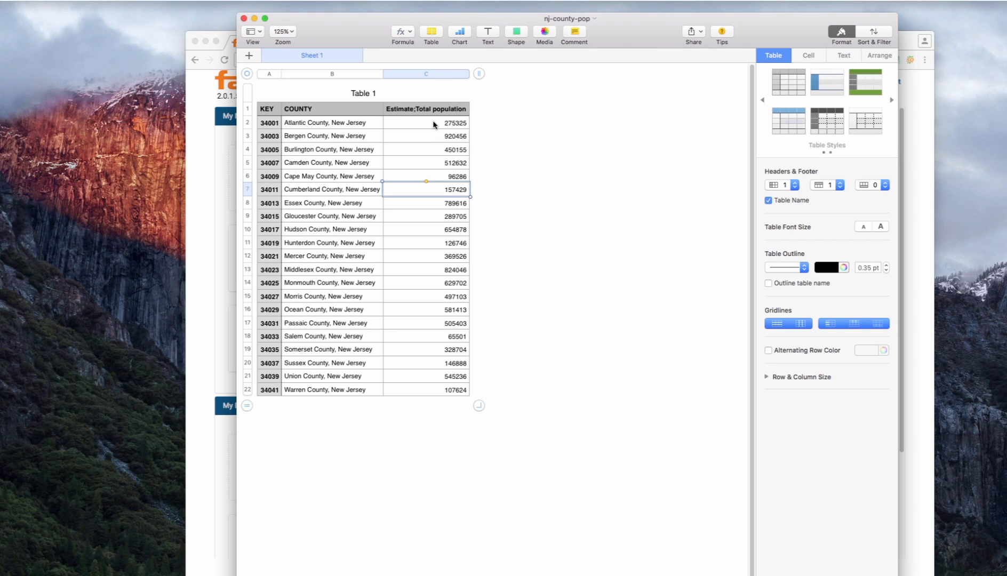
{"action": "left_click", "coordinate": [433, 123]}
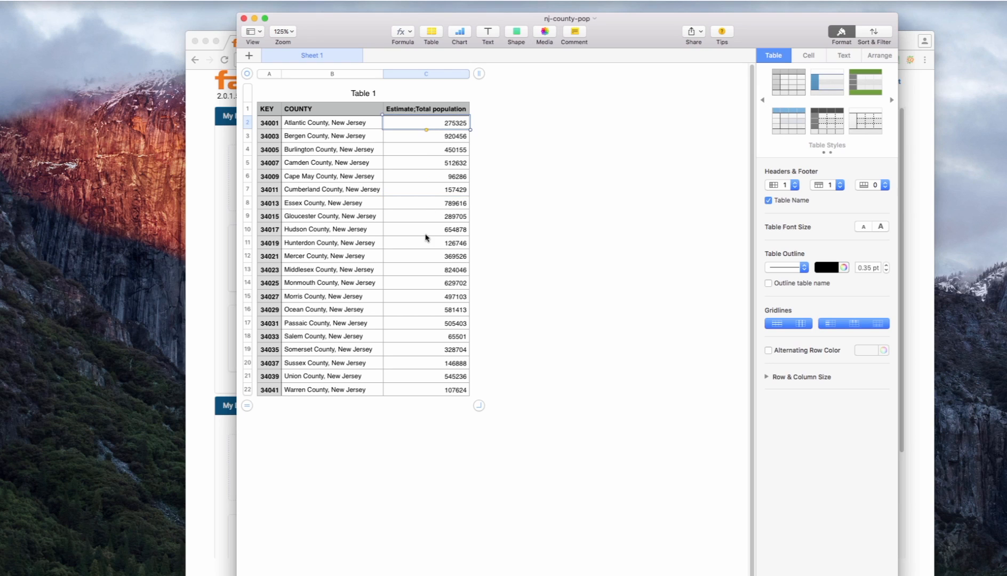
{"action": "left_click", "coordinate": [442, 394], "text": "shift"}
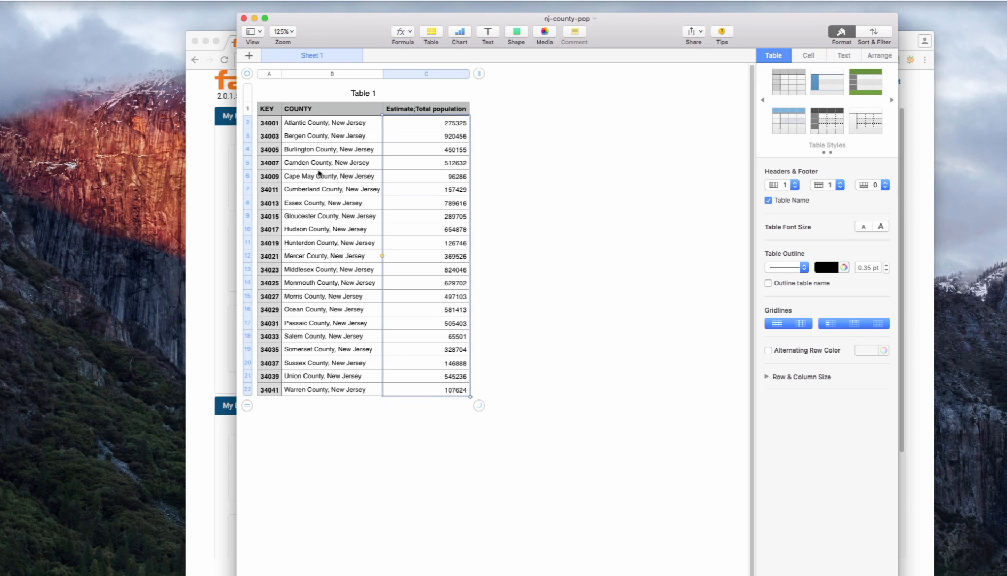
{"action": "left_click", "coordinate": [592, 196]}
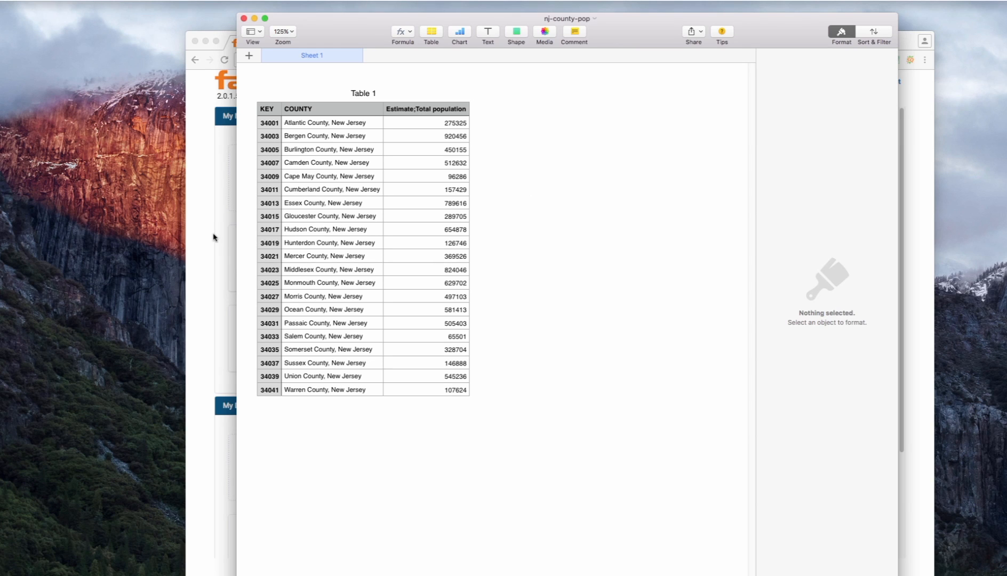
Step: Switch to Factlook in the browser and start a new map named "NJ Demo", leaving the description empty
{"action": "left_click", "coordinate": [218, 199]}
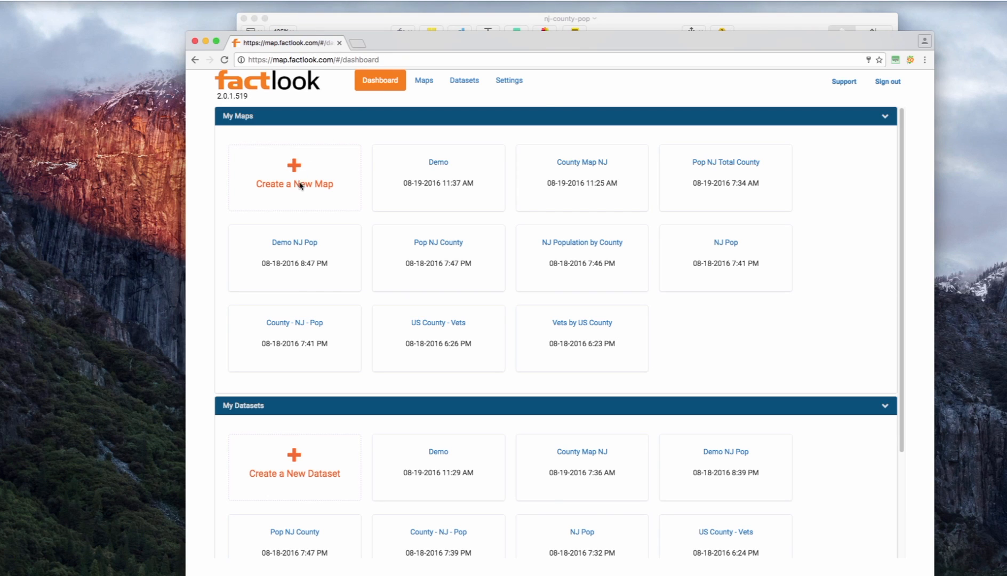
{"action": "left_click", "coordinate": [301, 186]}
{"action": "left_click", "coordinate": [503, 167]}
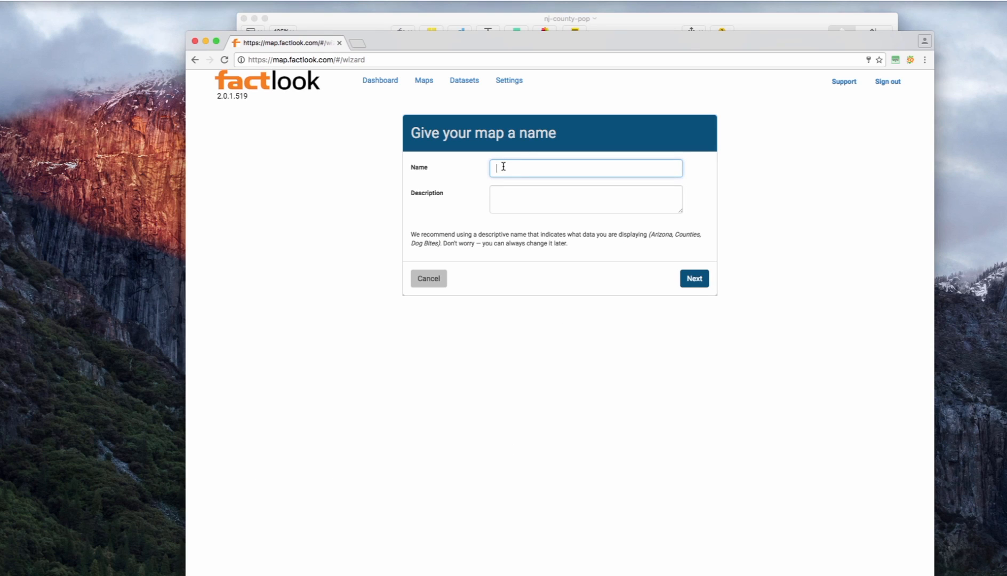
{"action": "type", "text": "NJ Demo"}
{"action": "key", "text": "Tab"}
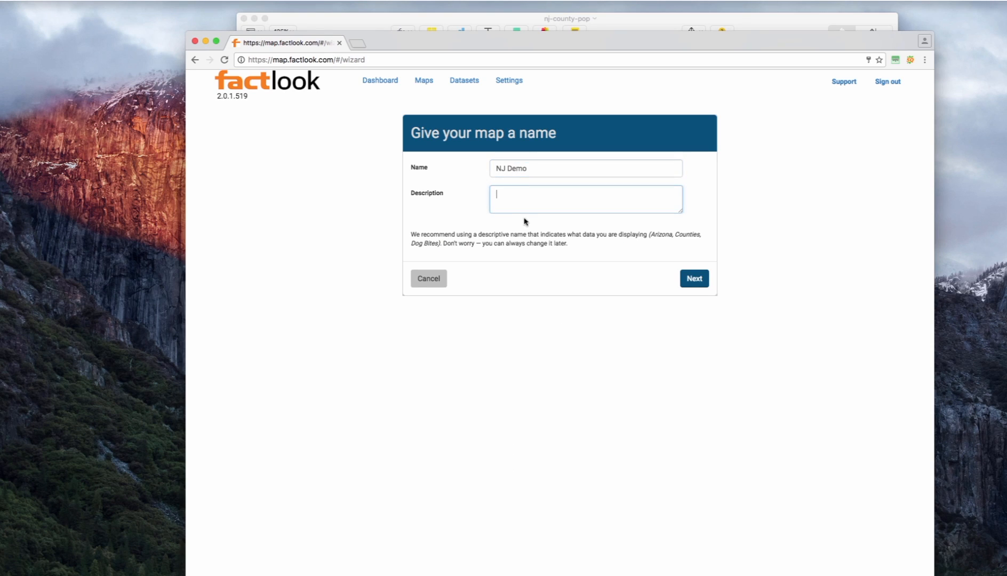
{"action": "left_click", "coordinate": [699, 281]}
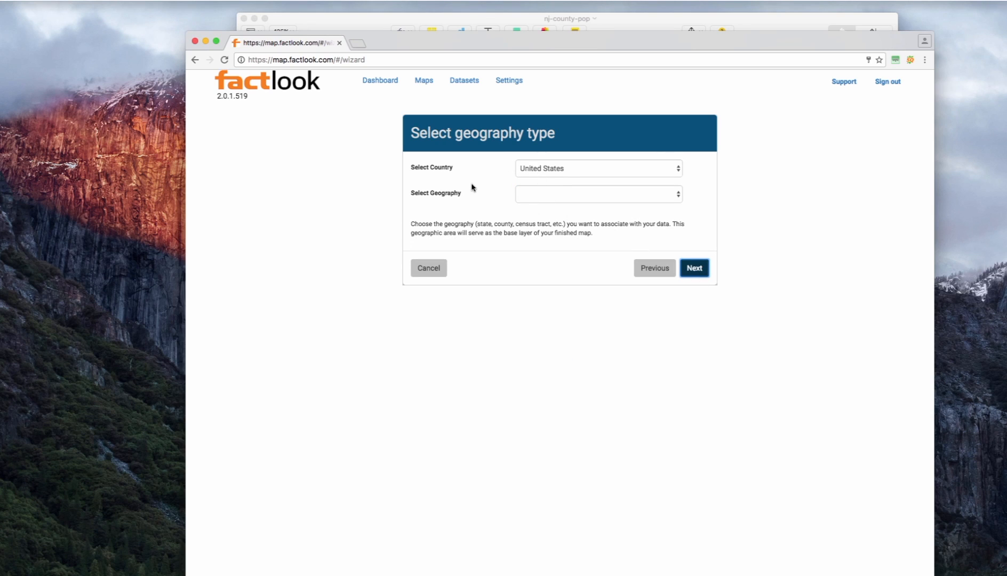
Step: Choose County as the map's geography type for the United States and continue
{"action": "left_click", "coordinate": [532, 196]}
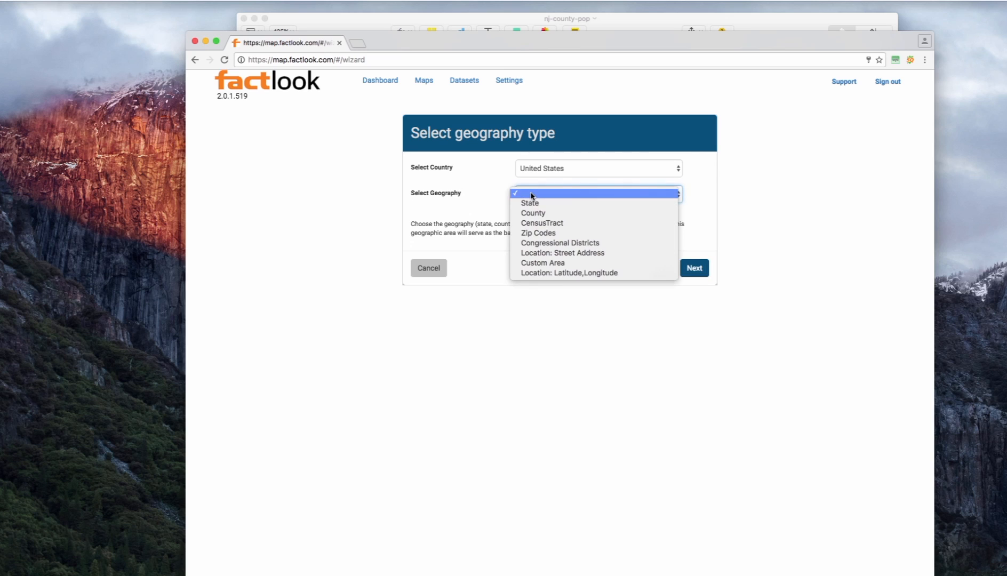
{"action": "left_click", "coordinate": [568, 215]}
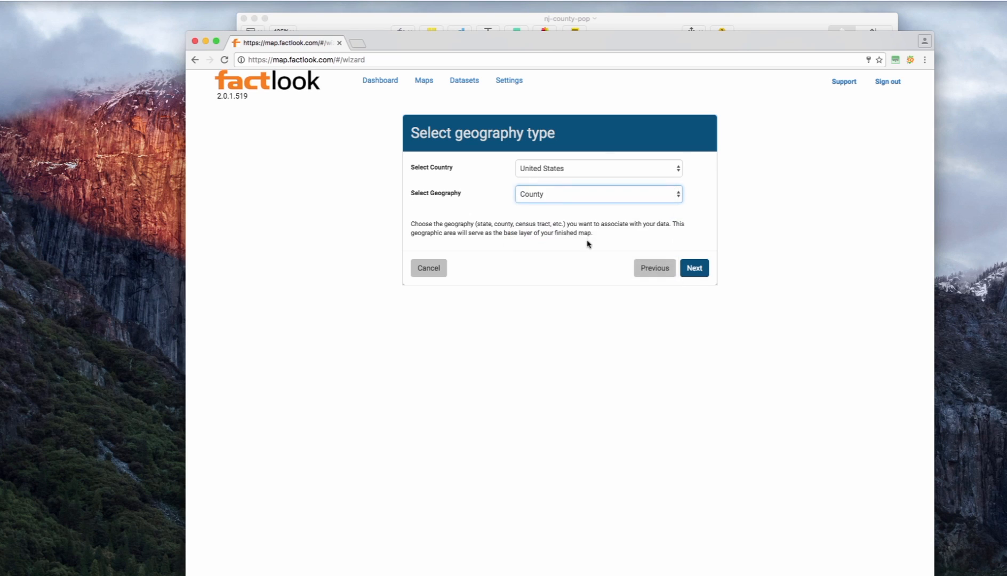
{"action": "left_click", "coordinate": [696, 268]}
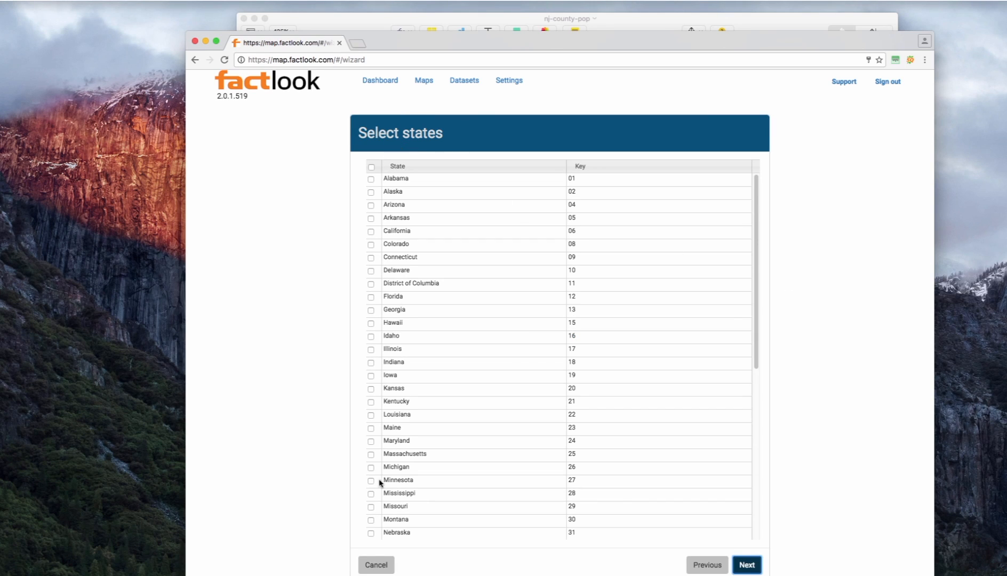
Step: Select New Jersey as the only state for the map and continue to its counties
{"action": "scroll", "coordinate": [372, 478], "scroll_direction": "down", "scroll_amount": 4}
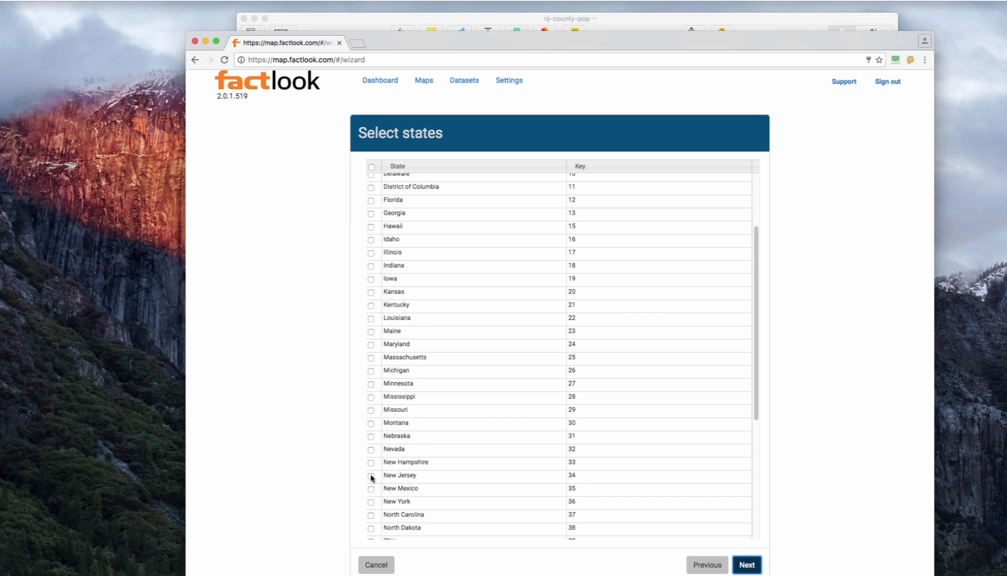
{"action": "left_click", "coordinate": [372, 477]}
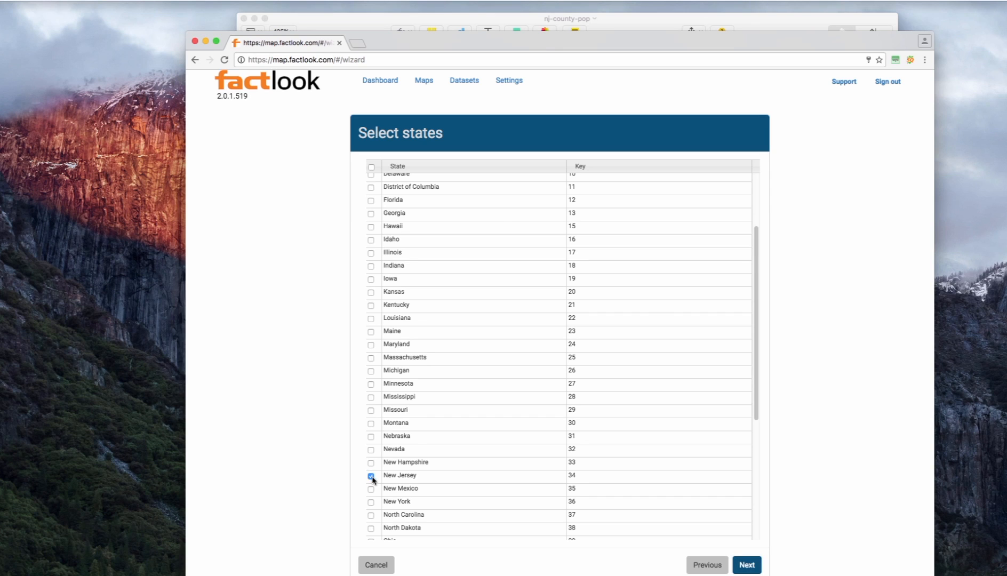
{"action": "left_click", "coordinate": [747, 565]}
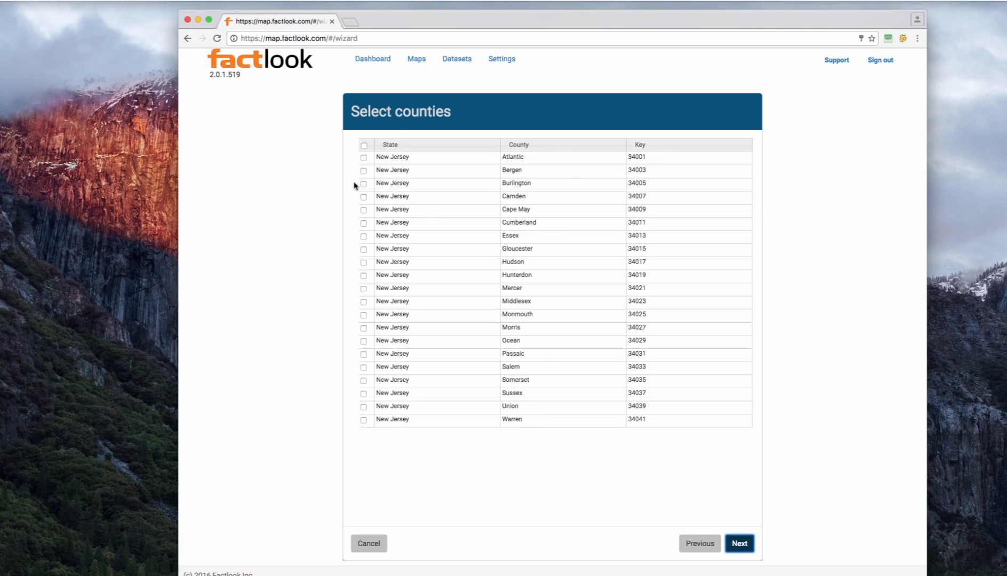
Step: Include all New Jersey counties in the map and continue to their data values
{"action": "left_click", "coordinate": [364, 145]}
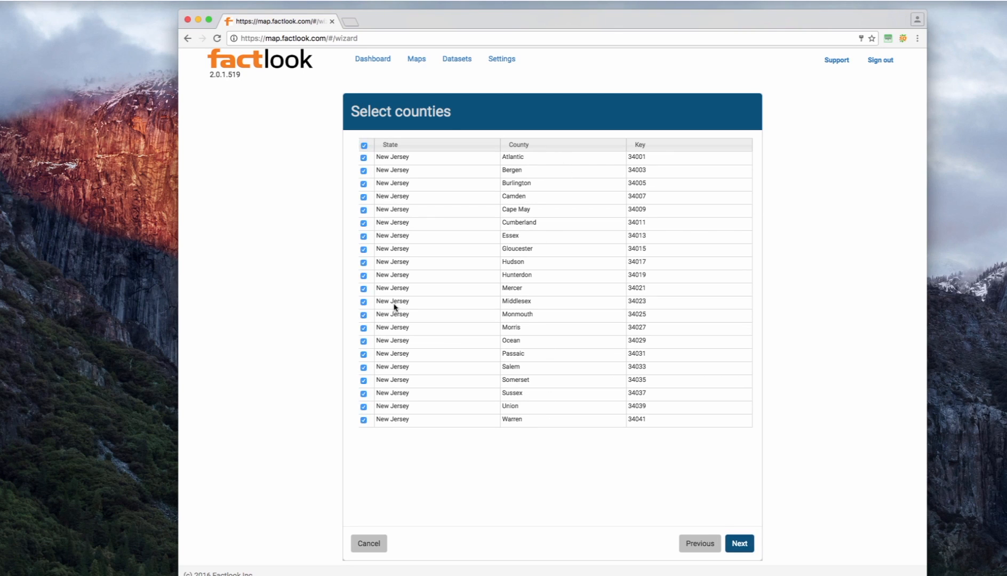
{"action": "left_click", "coordinate": [364, 275]}
{"action": "left_click", "coordinate": [364, 275]}
{"action": "left_click", "coordinate": [739, 543]}
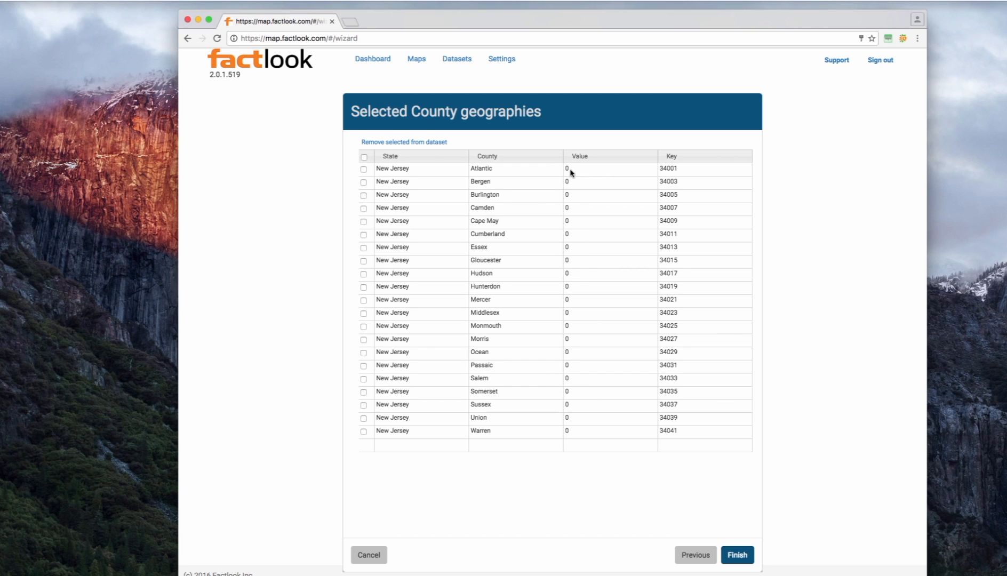
Step: Switch to the nj-county-pop spreadsheet and copy the total population values for all counties, Atlantic through Warren
{"action": "left_click_drag", "start_coordinate": [458, 27], "coordinate": [525, 31]}
{"action": "left_click", "coordinate": [244, 122]}
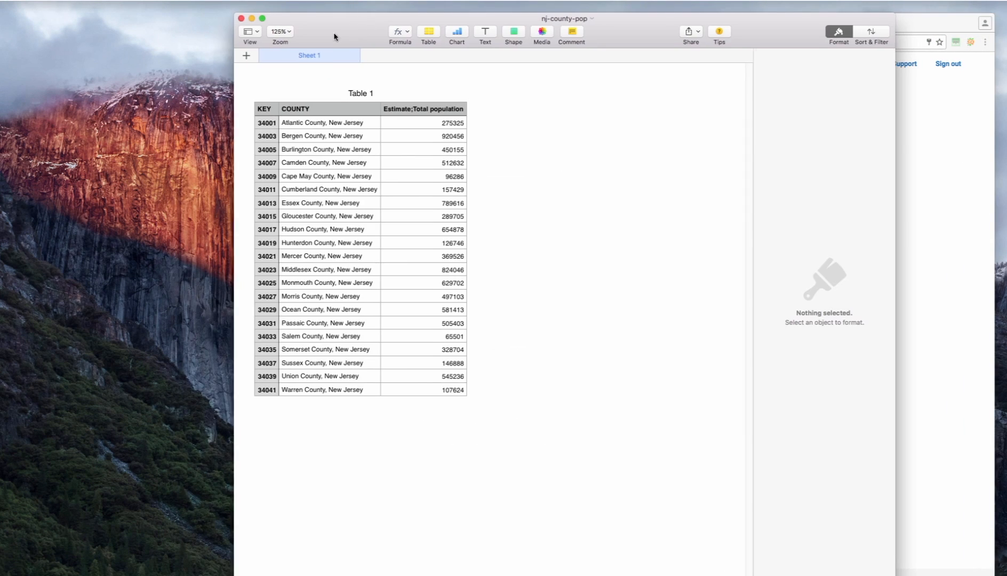
{"action": "left_click_drag", "start_coordinate": [332, 32], "coordinate": [273, 32]}
{"action": "left_click", "coordinate": [371, 115]}
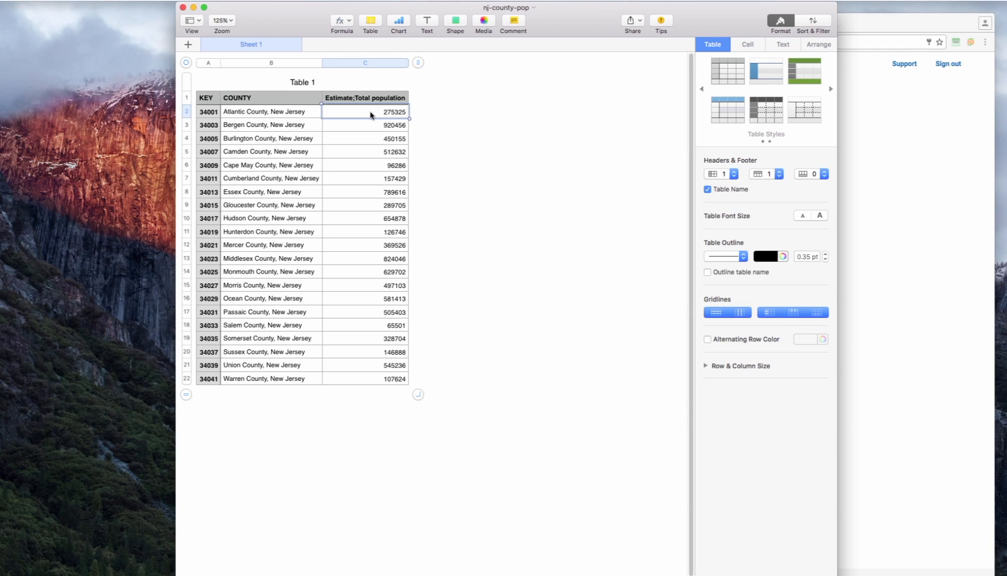
{"action": "left_click", "coordinate": [373, 381], "text": "shift"}
{"action": "key", "text": "super+c"}
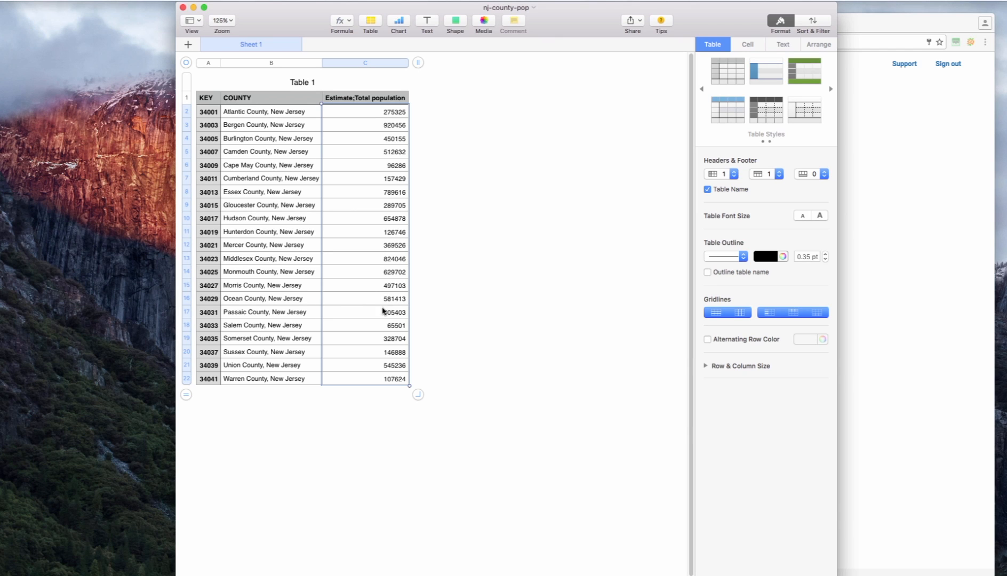
Step: Back in Factlook, paste the copied populations into the Value column starting at Atlantic, and finish creating the map
{"action": "left_click", "coordinate": [868, 214]}
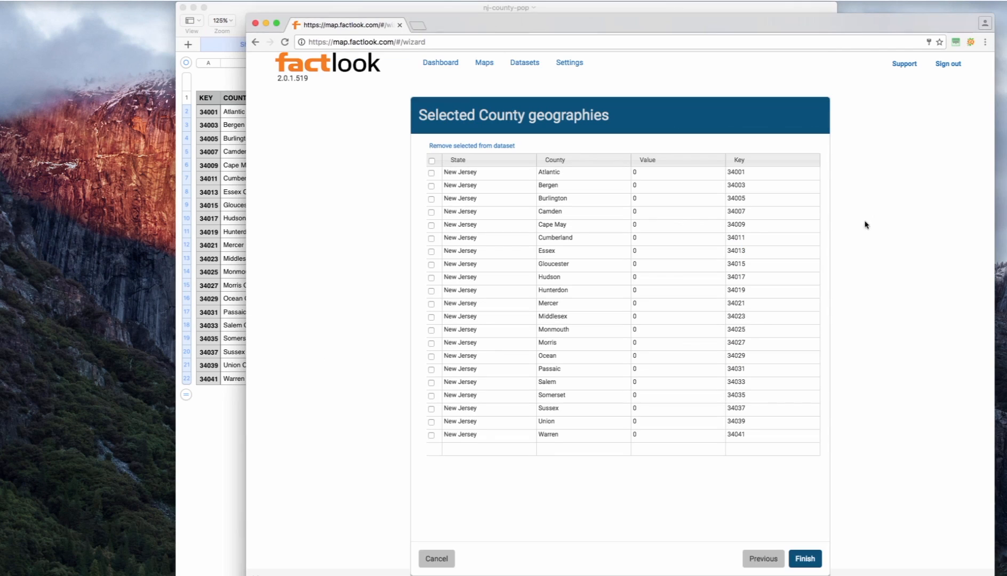
{"action": "left_click_drag", "start_coordinate": [683, 27], "coordinate": [620, 15]}
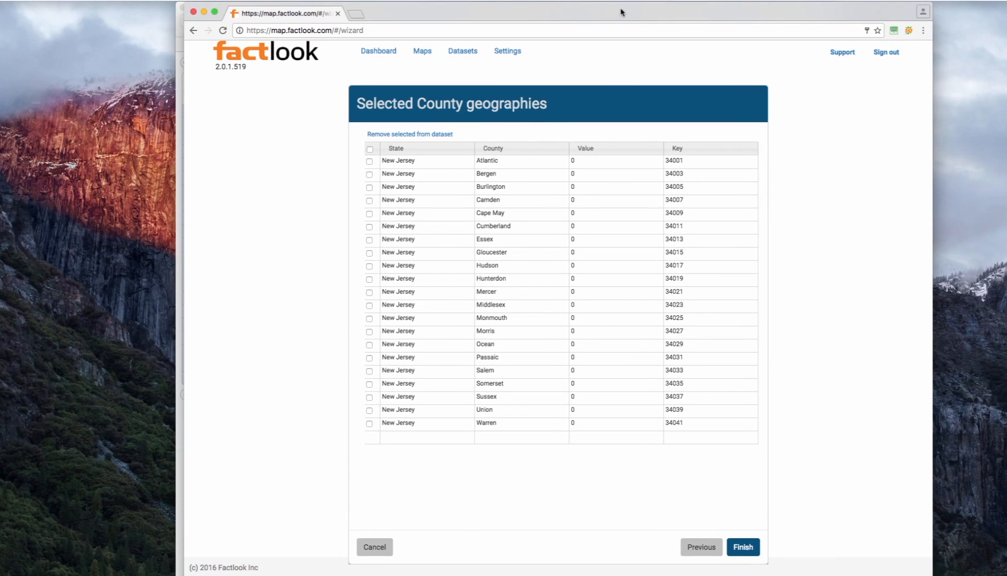
{"action": "left_click", "coordinate": [575, 161]}
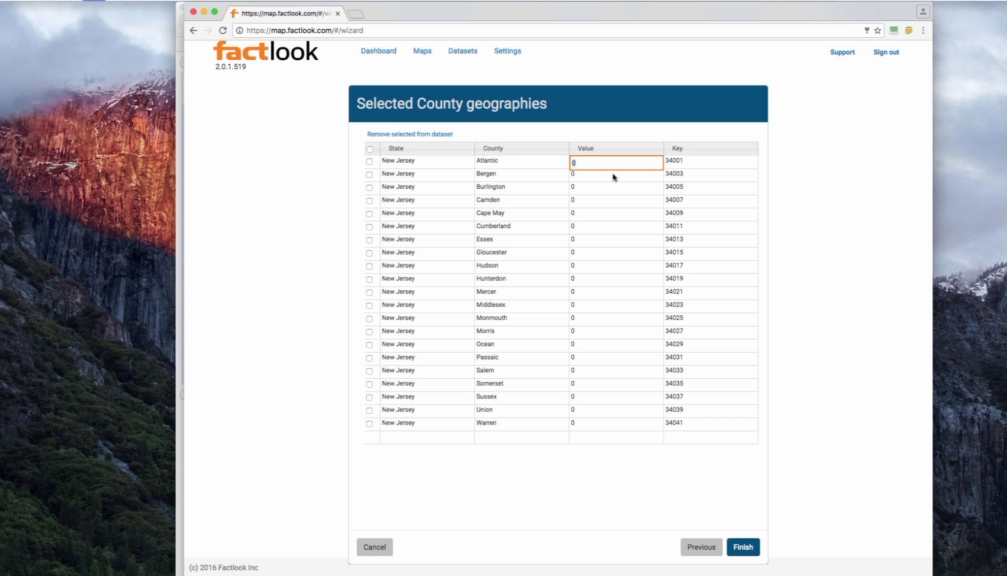
{"action": "key", "text": "super+v"}
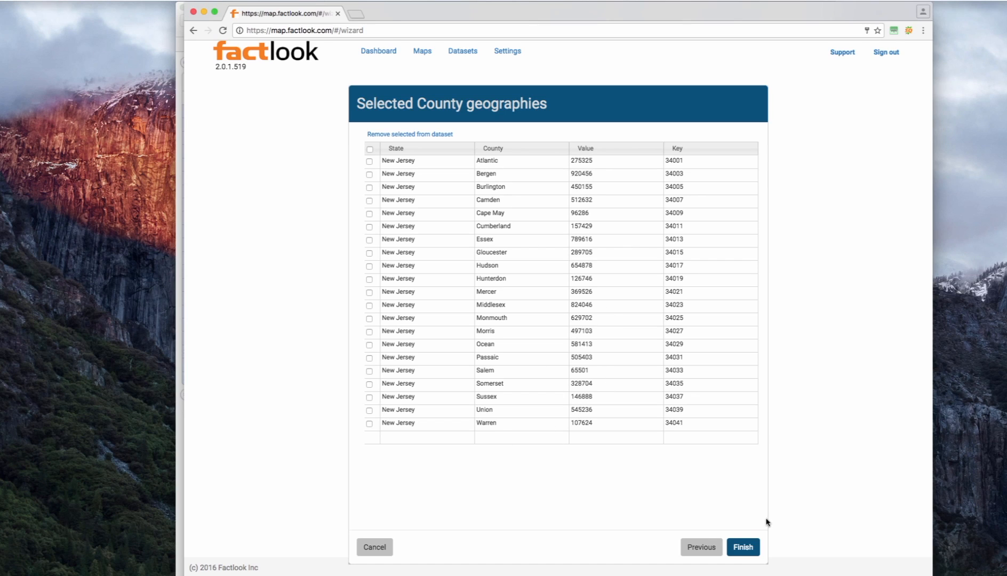
{"action": "left_click", "coordinate": [745, 547]}
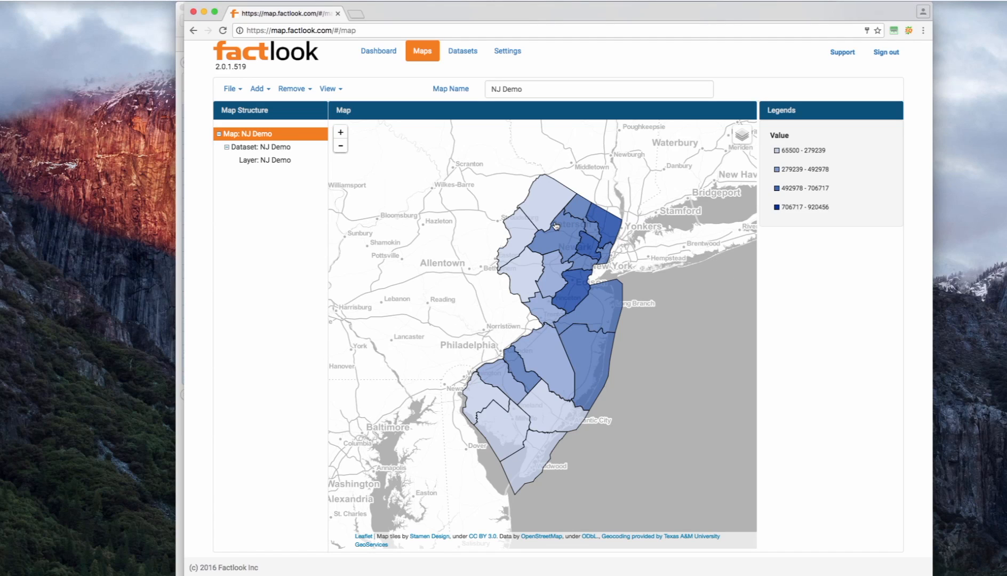
Step: Review the generated New Jersey map and its dataset, and open the settings of the NJ Demo layer
{"action": "left_click_drag", "start_coordinate": [556, 225], "coordinate": [543, 197]}
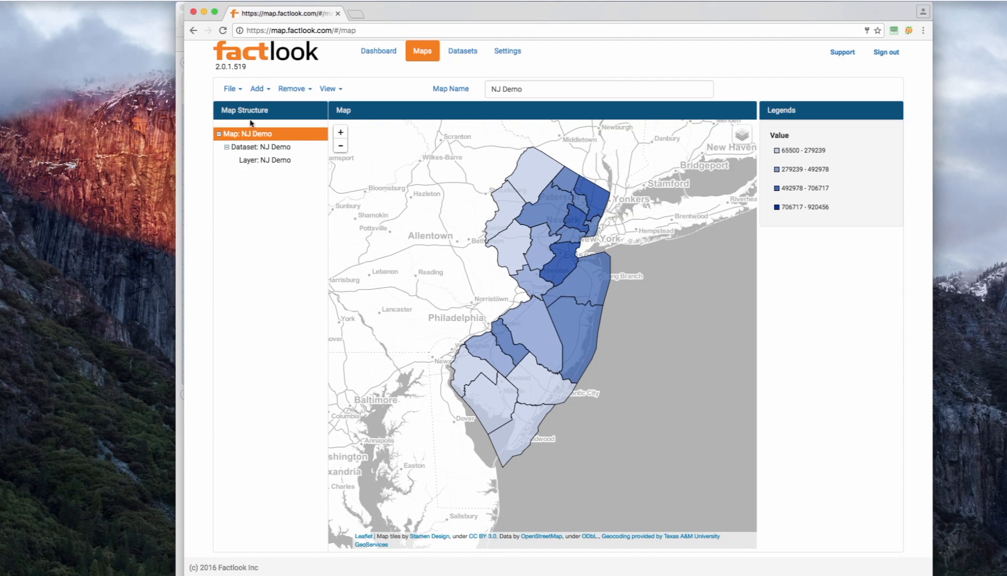
{"action": "left_click", "coordinate": [263, 149]}
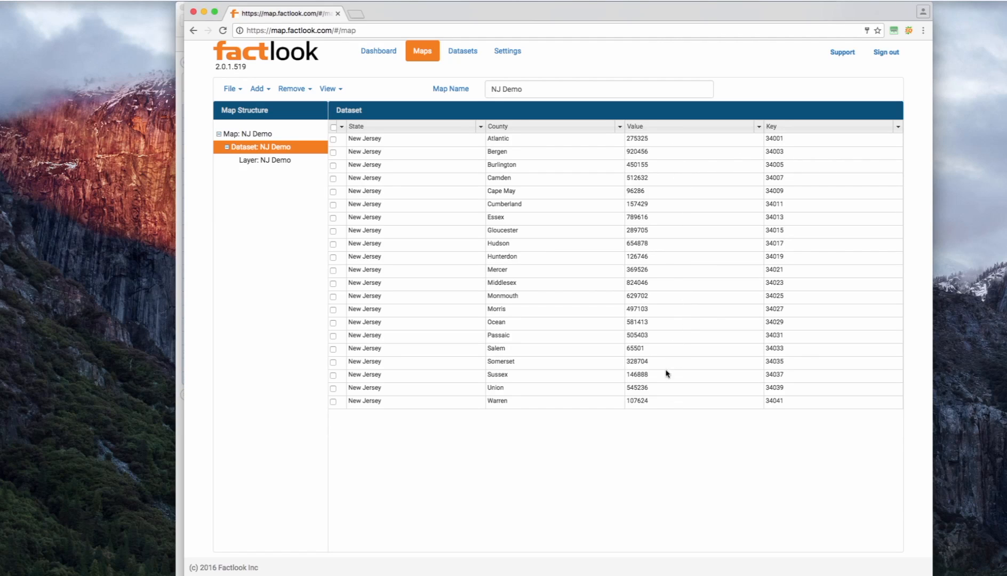
{"action": "left_click", "coordinate": [279, 161]}
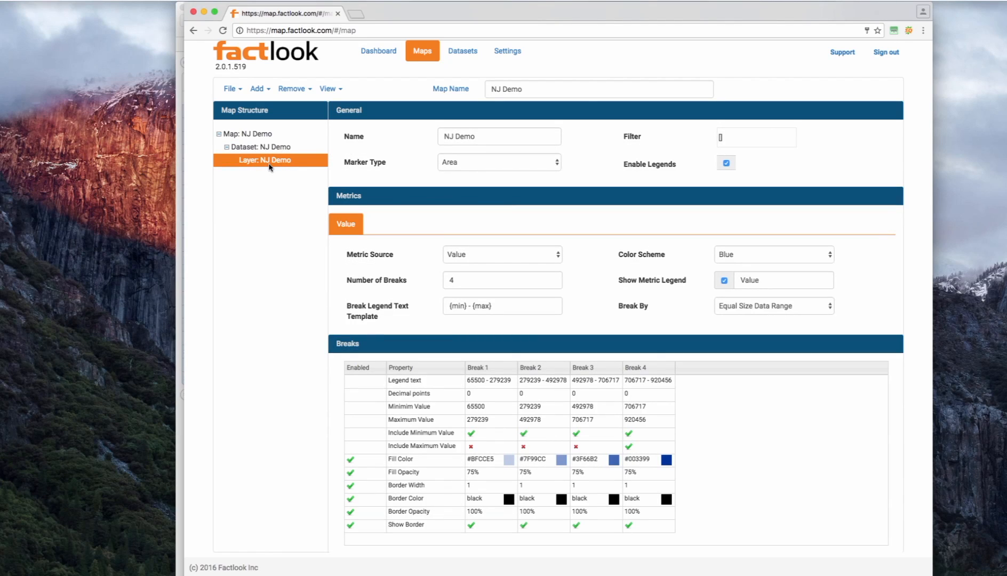
{"action": "left_click_drag", "start_coordinate": [410, 19], "coordinate": [408, 18]}
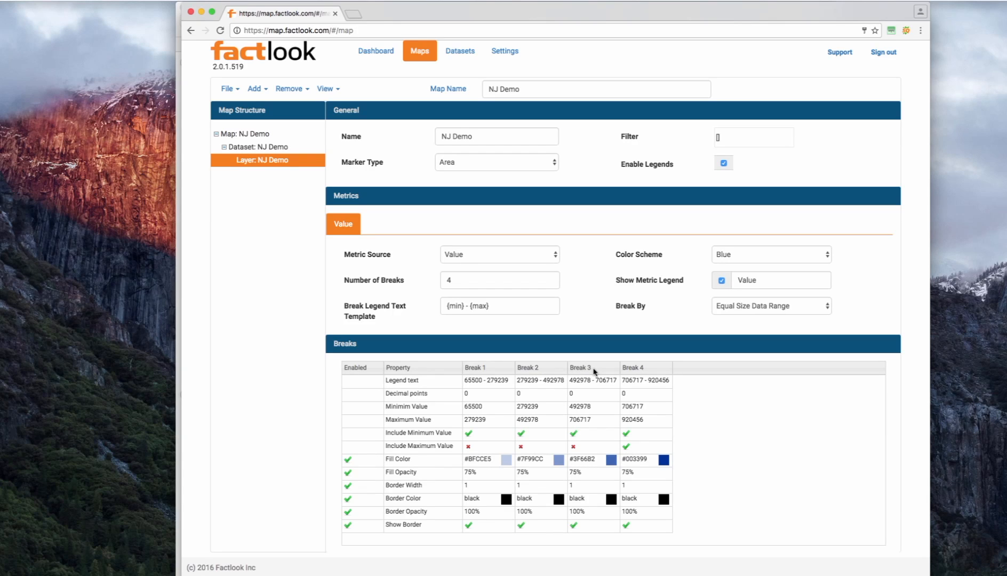
Step: Set the layer's number of breaks to 6, keeping the breaks by Equal Size Data Range
{"action": "left_click", "coordinate": [473, 282]}
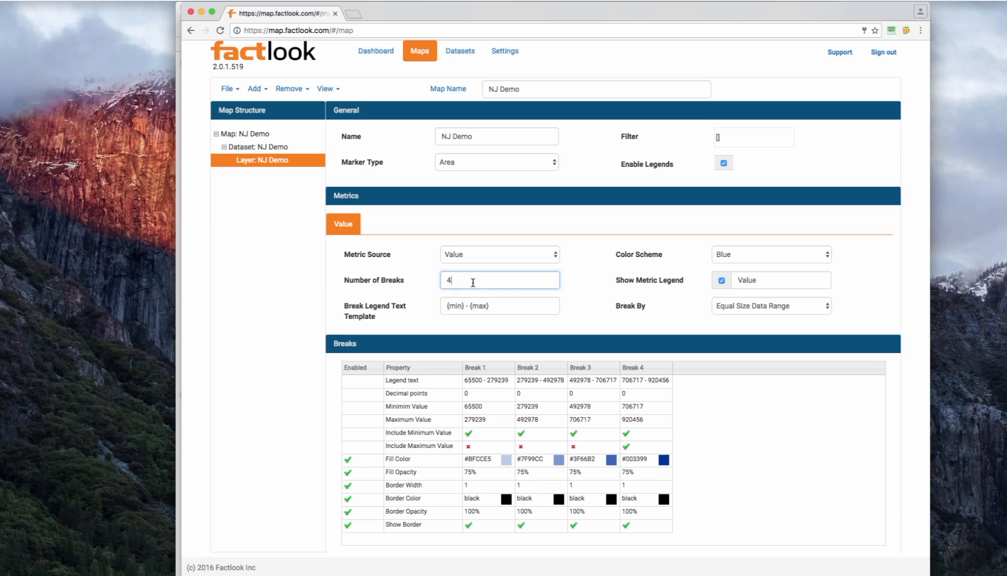
{"action": "type", "text": "6"}
{"action": "key", "text": "Tab"}
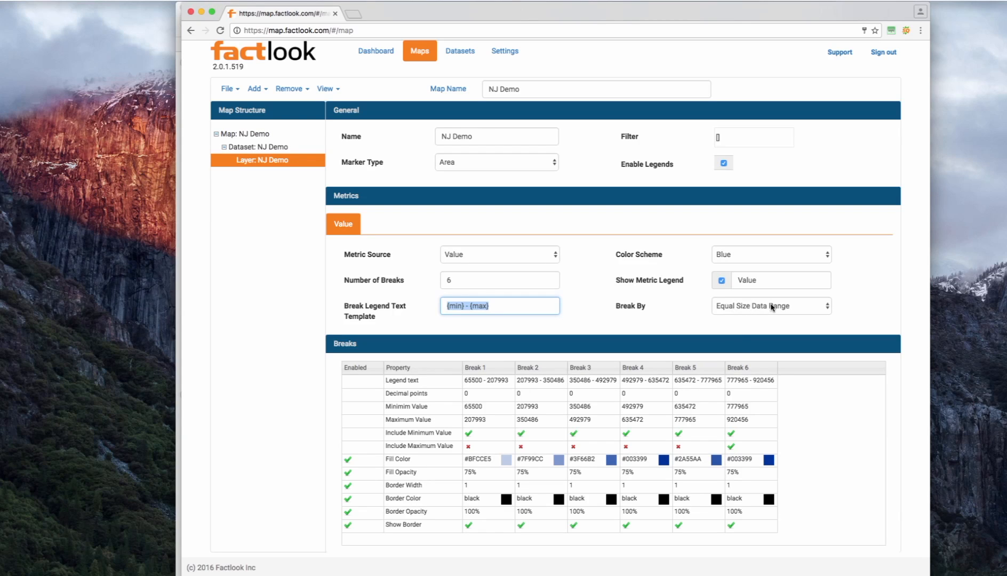
{"action": "left_click", "coordinate": [771, 307]}
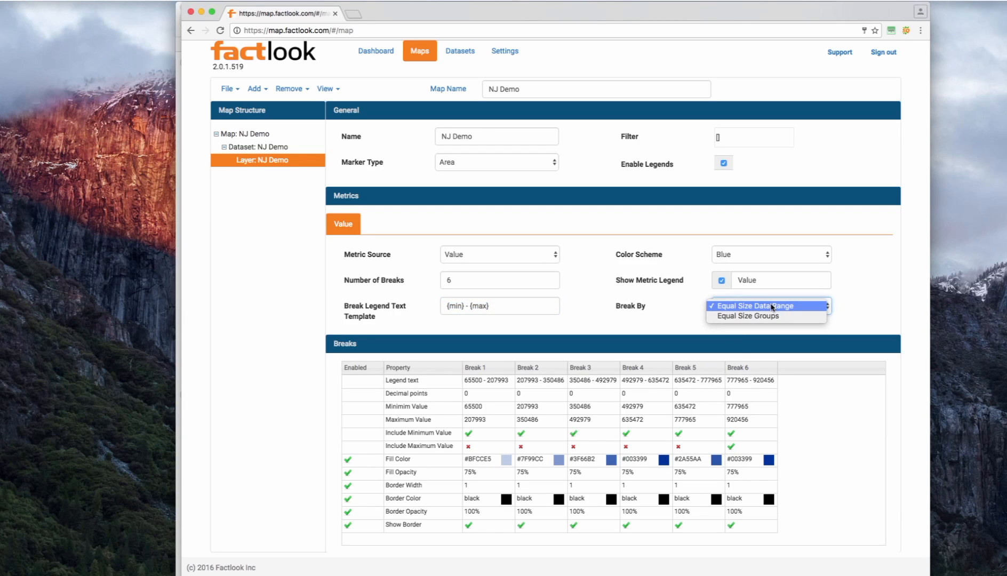
{"action": "left_click", "coordinate": [692, 295]}
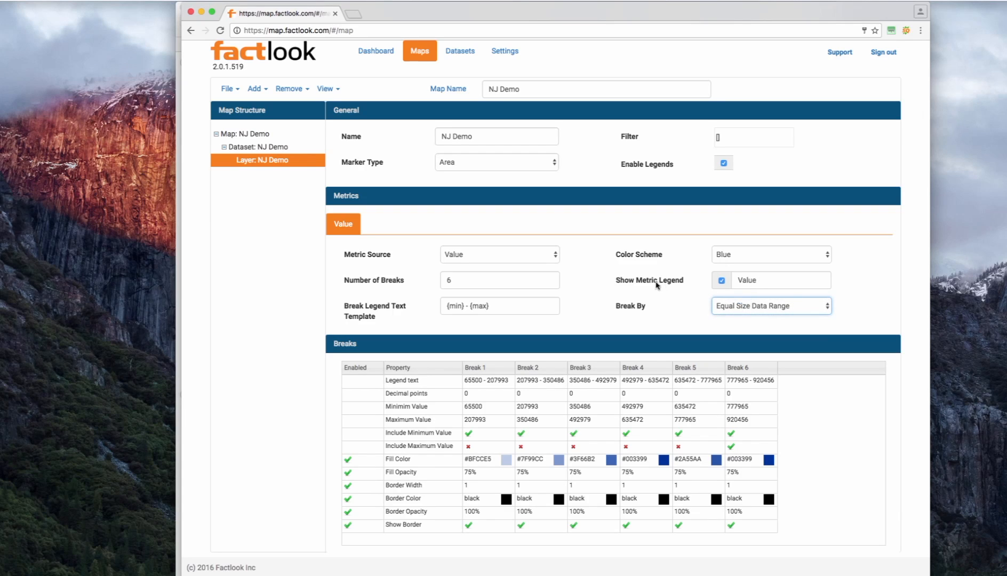
Step: Rename the metric legend to "Population" and change the layer's color scheme to Green
{"action": "left_click_drag", "start_coordinate": [759, 282], "coordinate": [736, 276]}
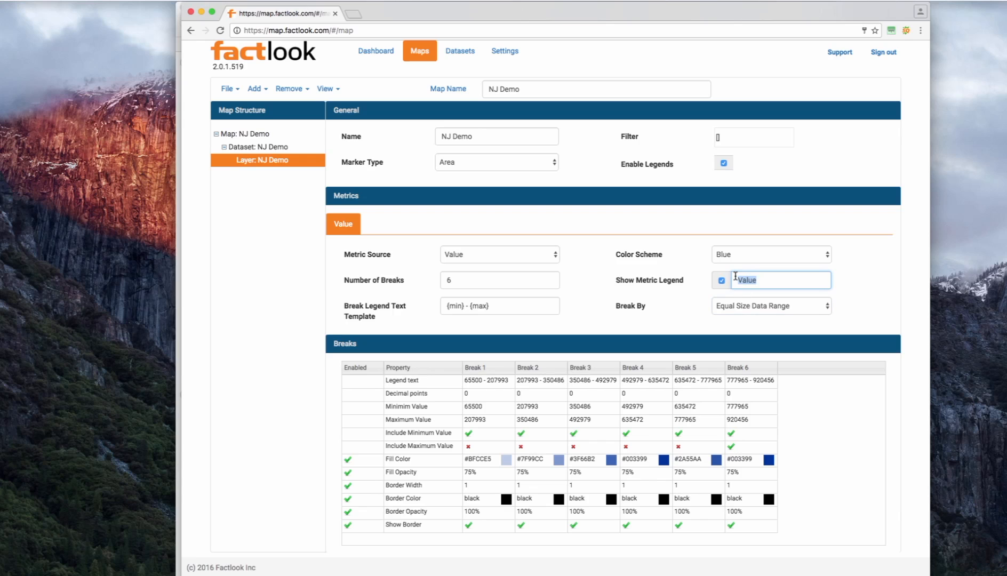
{"action": "key", "text": "BackSpace"}
{"action": "type", "text": "Population"}
{"action": "key", "text": "Tab"}
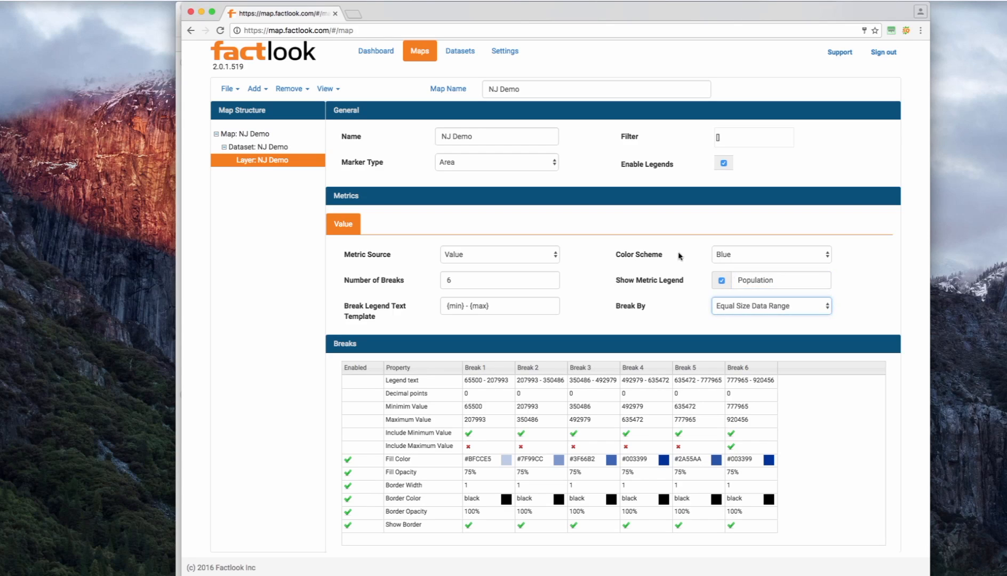
{"action": "left_click", "coordinate": [741, 255]}
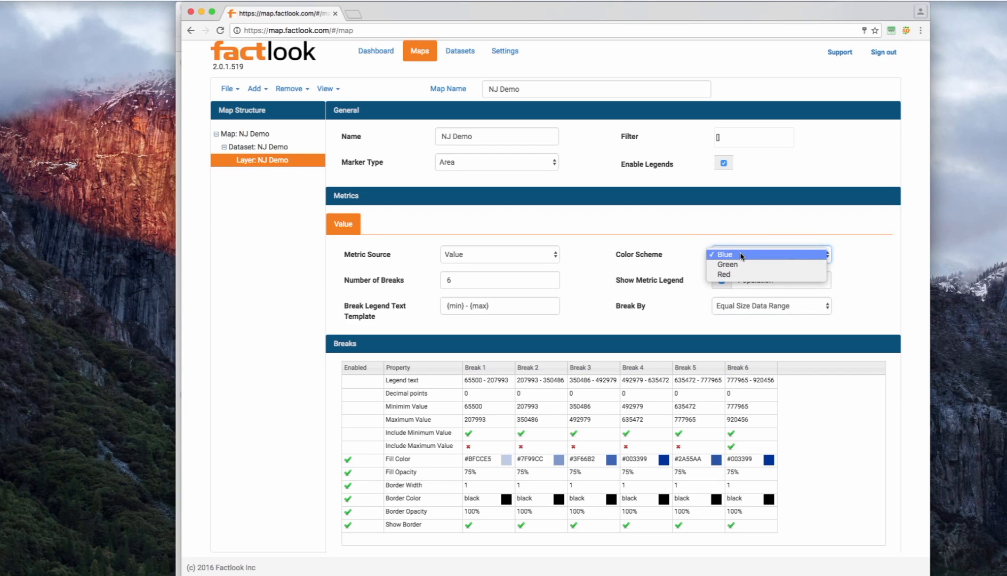
{"action": "left_click", "coordinate": [727, 265]}
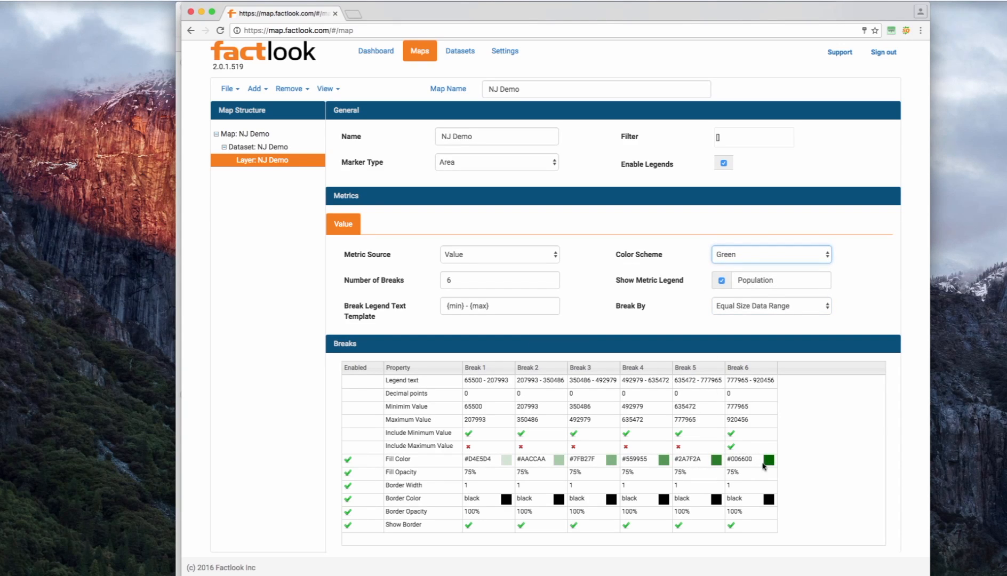
Step: Change the fill color of Break 6 to dark red #980000
{"action": "left_click", "coordinate": [769, 461]}
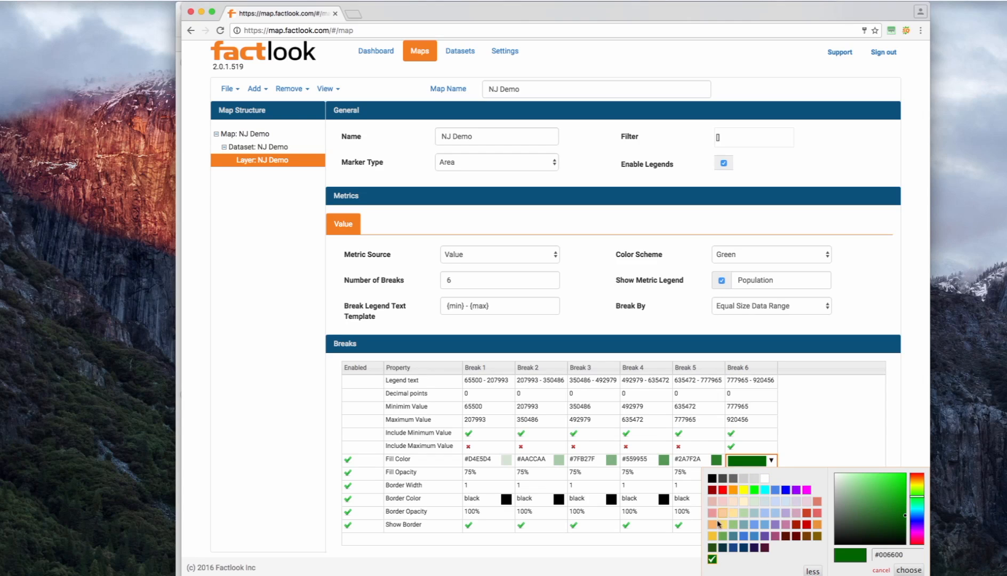
{"action": "mouse_move", "coordinate": [905, 516]}
{"action": "left_mouse_down"}
{"action": "mouse_move", "coordinate": [857, 499]}
{"action": "mouse_move", "coordinate": [868, 486]}
{"action": "left_mouse_up"}
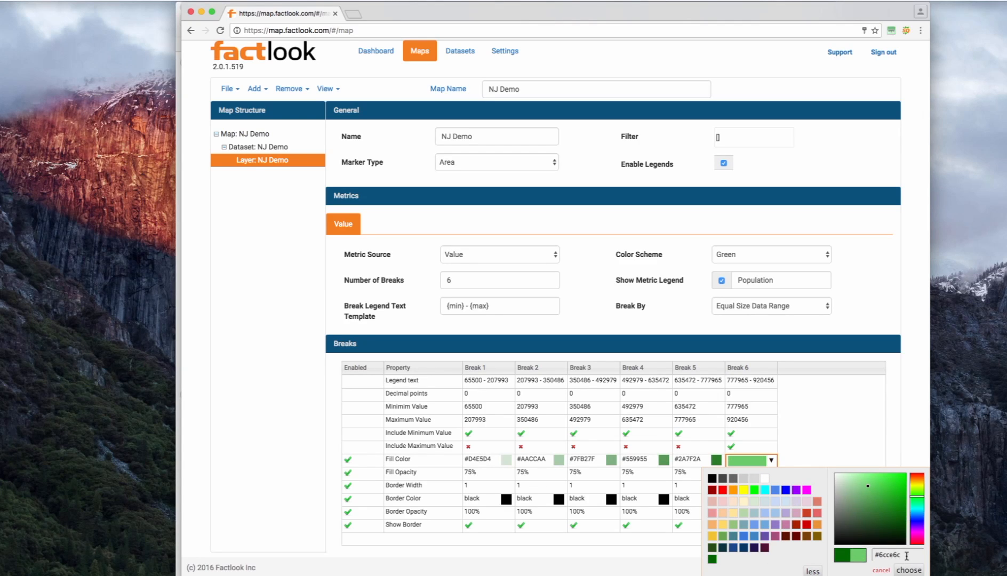
{"action": "left_click_drag", "start_coordinate": [906, 556], "coordinate": [885, 555]}
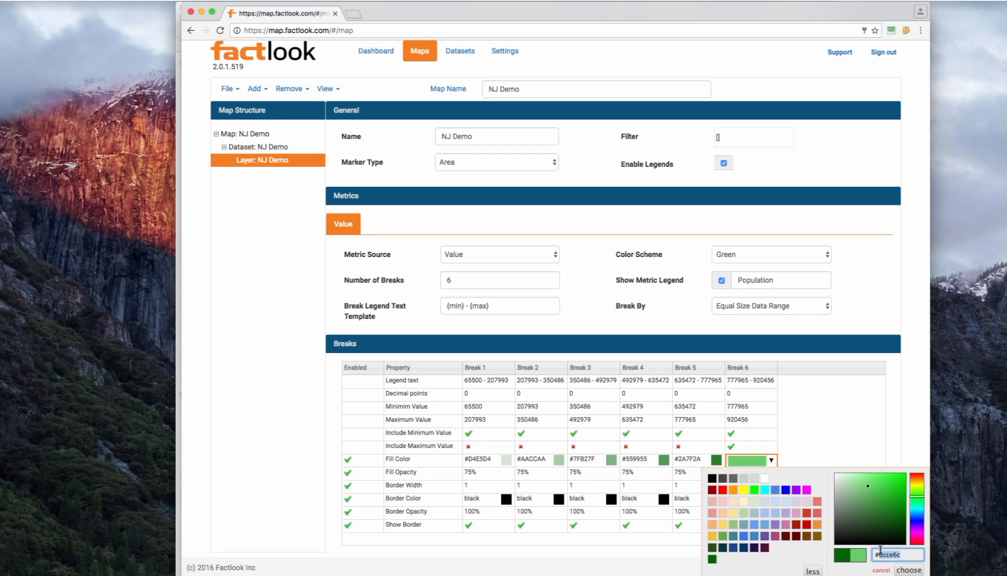
{"action": "mouse_move", "coordinate": [880, 550]}
{"action": "left_mouse_down"}
{"action": "mouse_move", "coordinate": [879, 570]}
{"action": "mouse_move", "coordinate": [901, 569]}
{"action": "mouse_move", "coordinate": [875, 571]}
{"action": "mouse_move", "coordinate": [876, 557]}
{"action": "left_mouse_up"}
{"action": "left_click", "coordinate": [712, 489]}
{"action": "left_click", "coordinate": [910, 567]}
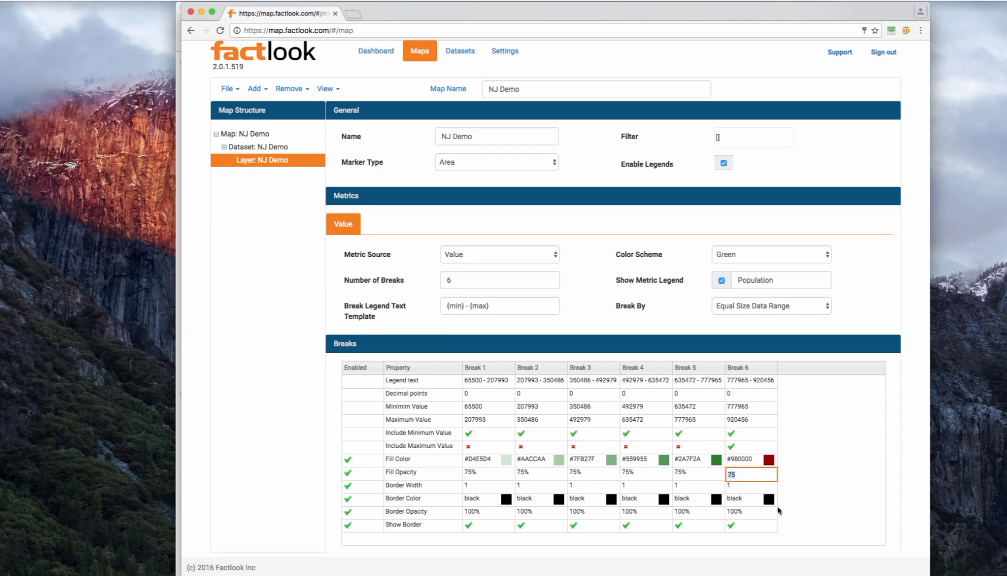
Step: Set the fill color of Break 5 to orange #ff9900 and that of Break 4 to yellow #ffd966
{"action": "left_click", "coordinate": [716, 460]}
{"action": "left_click", "coordinate": [708, 489]}
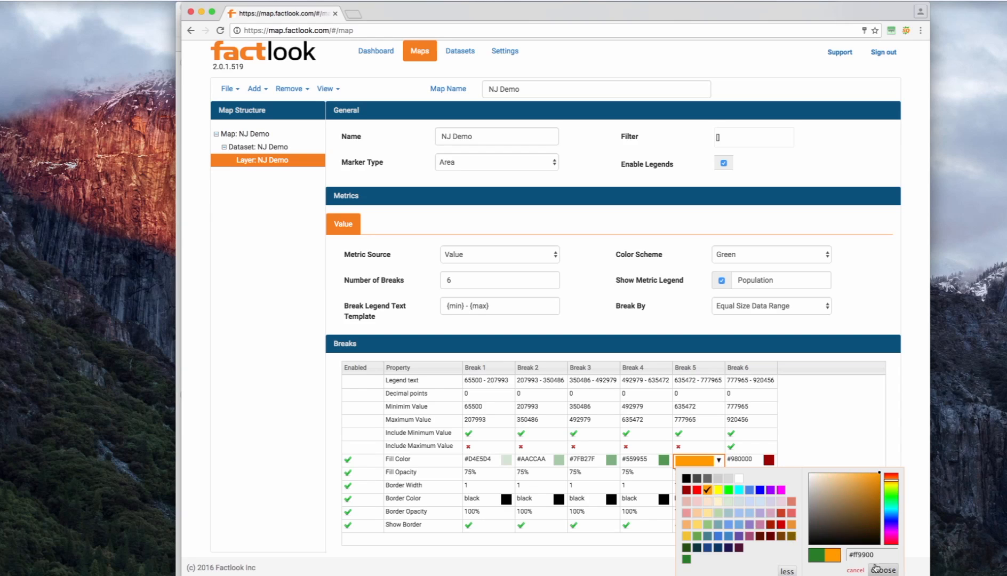
{"action": "left_click", "coordinate": [883, 569]}
{"action": "left_click", "coordinate": [666, 459]}
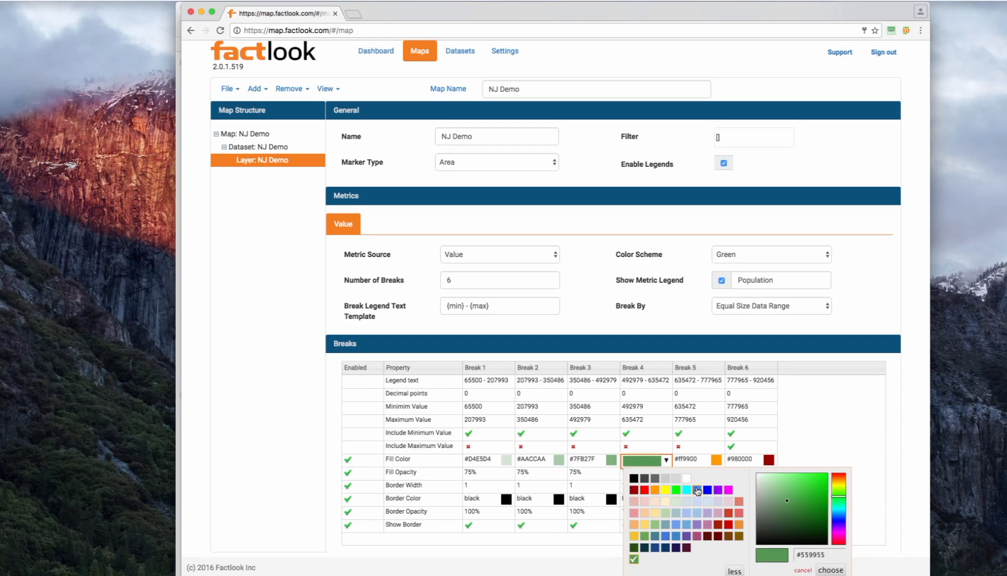
{"action": "left_click", "coordinate": [644, 525]}
{"action": "left_click", "coordinate": [841, 569]}
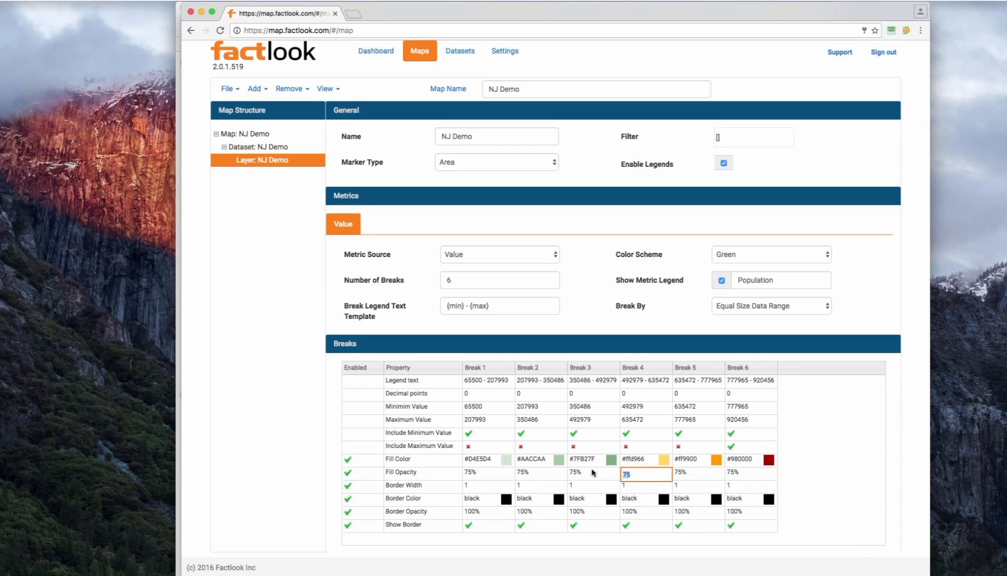
Step: Set the fill color of Break 2 to blue #6d9eeb and that of Break 1 to pale pink #ead1dc
{"action": "left_click", "coordinate": [562, 461]}
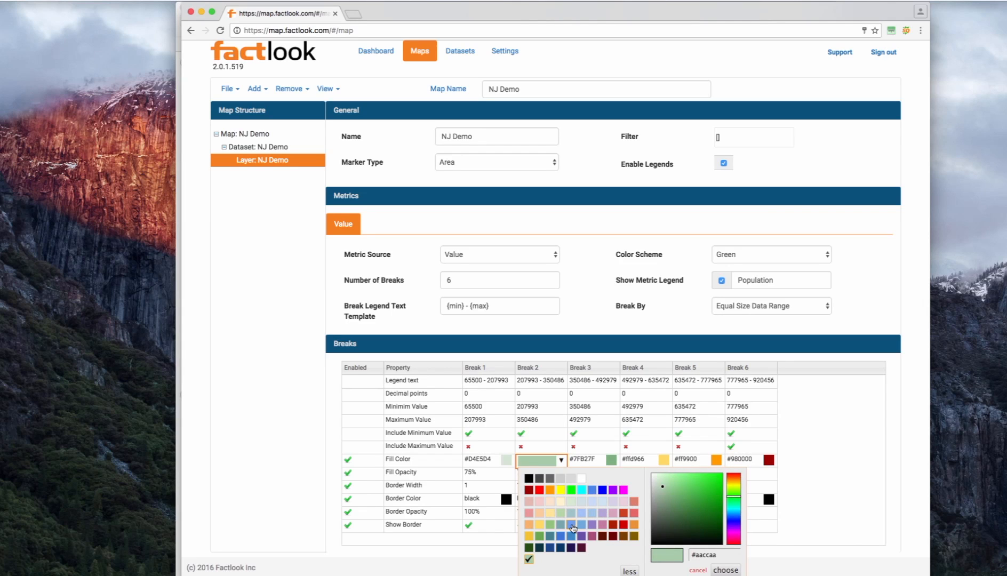
{"action": "left_click", "coordinate": [591, 525]}
{"action": "left_click", "coordinate": [506, 459]}
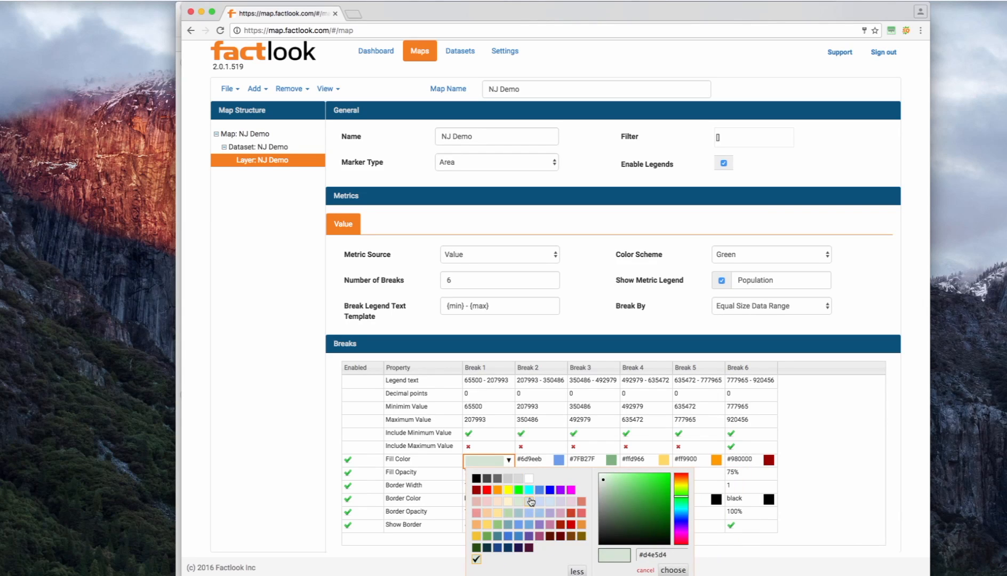
{"action": "left_click", "coordinate": [571, 501]}
{"action": "left_click", "coordinate": [668, 569]}
{"action": "left_click", "coordinate": [506, 476]}
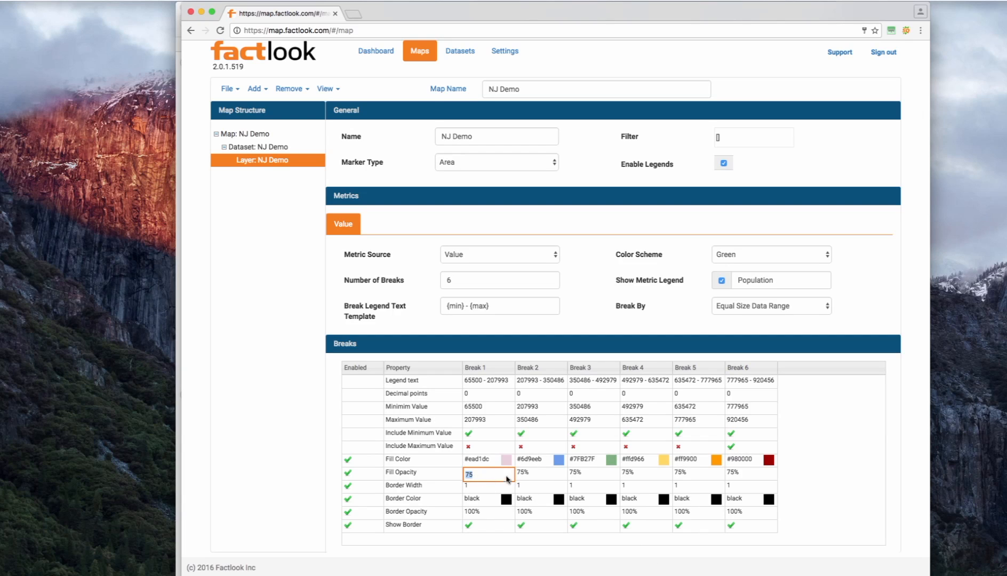
{"action": "left_click", "coordinate": [554, 476]}
{"action": "left_click", "coordinate": [593, 478]}
{"action": "left_click", "coordinate": [653, 473]}
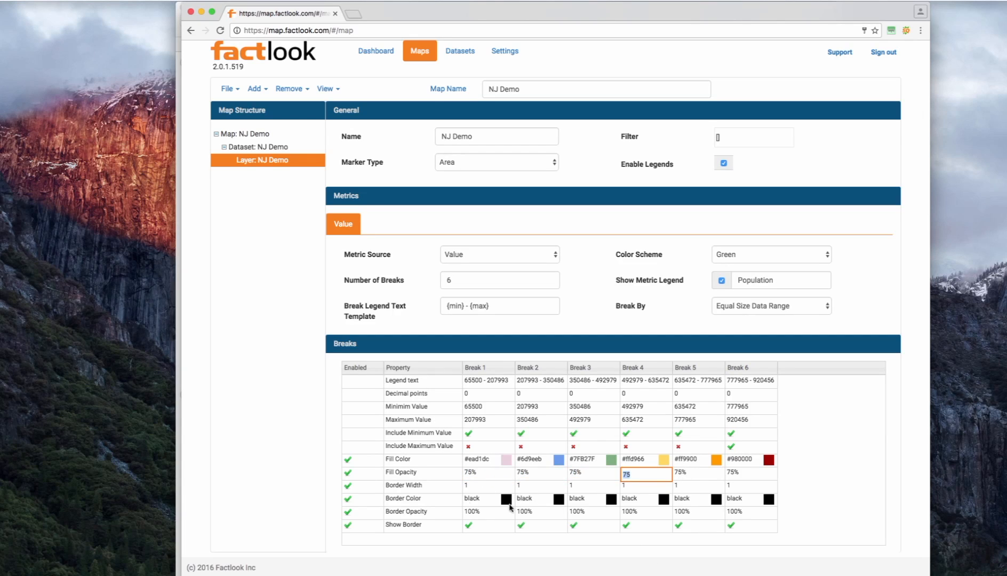
Step: Set the border width to 3 for all six breaks
{"action": "left_click", "coordinate": [487, 488]}
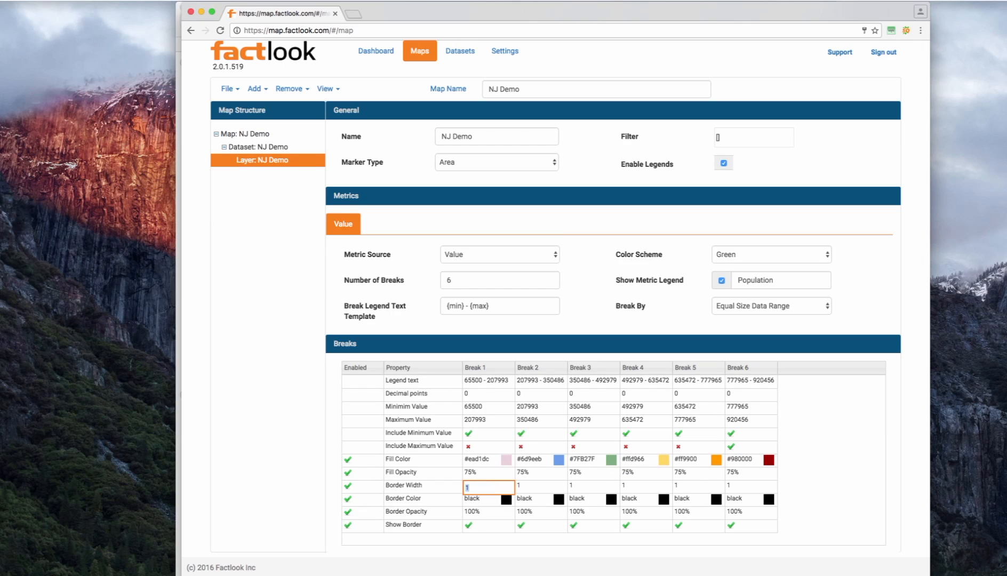
{"action": "type", "text": "3"}
{"action": "left_click", "coordinate": [541, 487]}
{"action": "type", "text": "3"}
{"action": "left_click", "coordinate": [594, 487]}
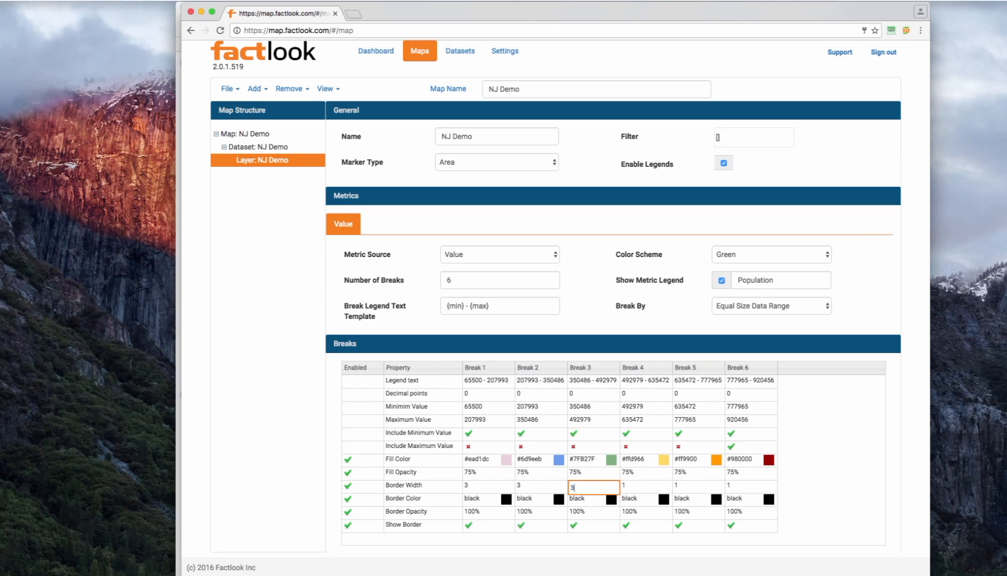
{"action": "key", "text": "Tab"}
{"action": "type", "text": "3"}
{"action": "key", "text": "Tab"}
{"action": "type", "text": "3"}
{"action": "key", "text": "Tab"}
{"action": "type", "text": "3"}
{"action": "key", "text": "Return"}
Step: Change the border color of Breaks 1, 2 and 3 to white #ffffff
{"action": "left_click", "coordinate": [504, 500]}
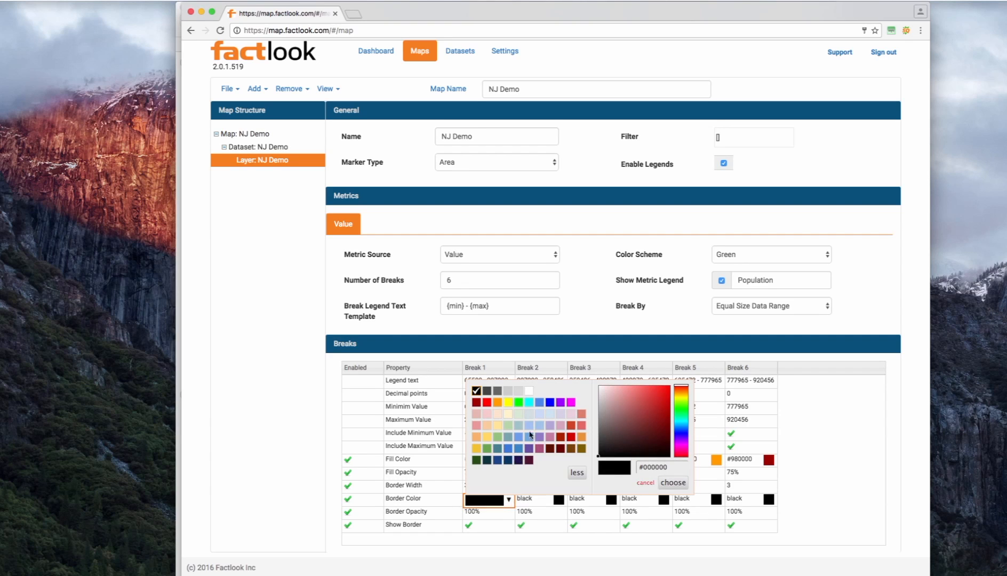
{"action": "left_click", "coordinate": [529, 391]}
{"action": "left_click", "coordinate": [673, 482]}
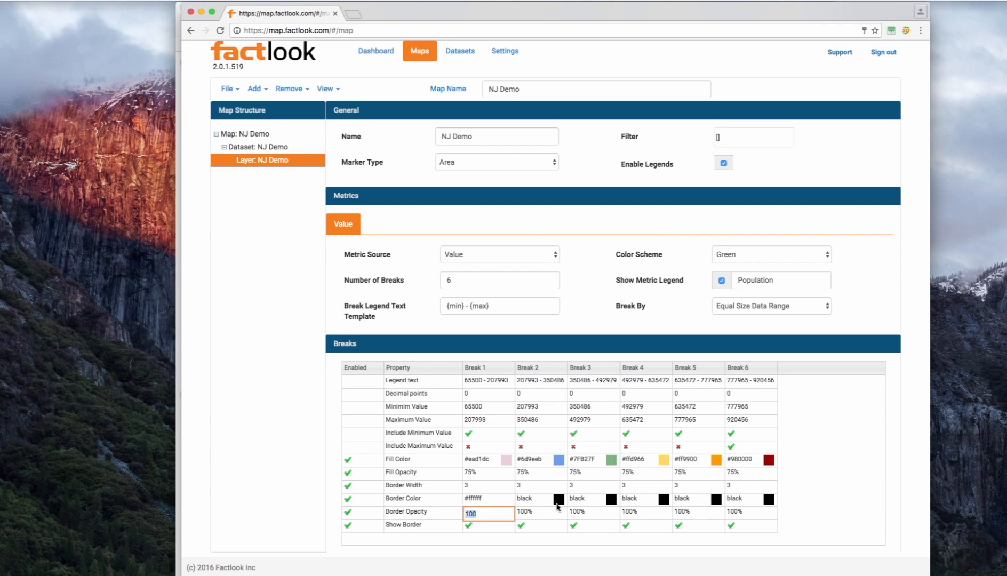
{"action": "left_click", "coordinate": [557, 501]}
{"action": "left_click", "coordinate": [581, 389]}
{"action": "left_click", "coordinate": [726, 482]}
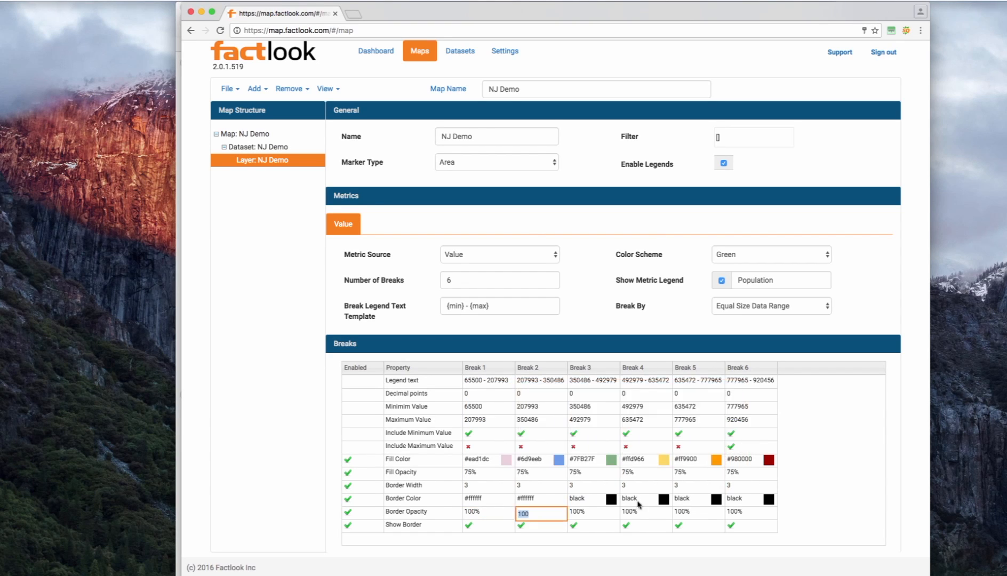
{"action": "left_click", "coordinate": [611, 499]}
{"action": "left_click", "coordinate": [634, 391]}
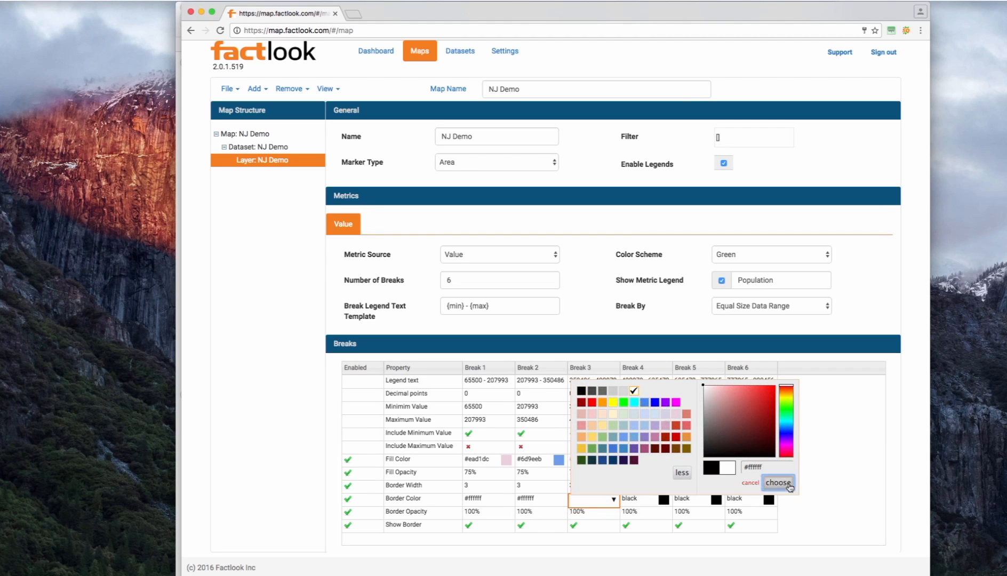
{"action": "left_click", "coordinate": [778, 483]}
Step: Change the border color of Breaks 4, 5 and 6 to white #ffffff
{"action": "left_click", "coordinate": [664, 501]}
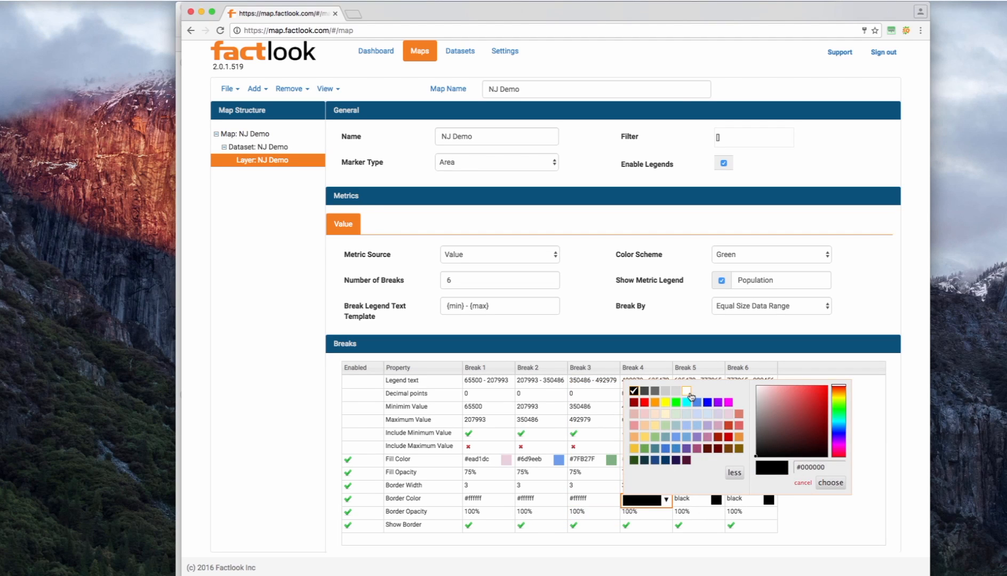
{"action": "left_click", "coordinate": [688, 393]}
{"action": "left_click", "coordinate": [830, 483]}
{"action": "left_click", "coordinate": [718, 500]}
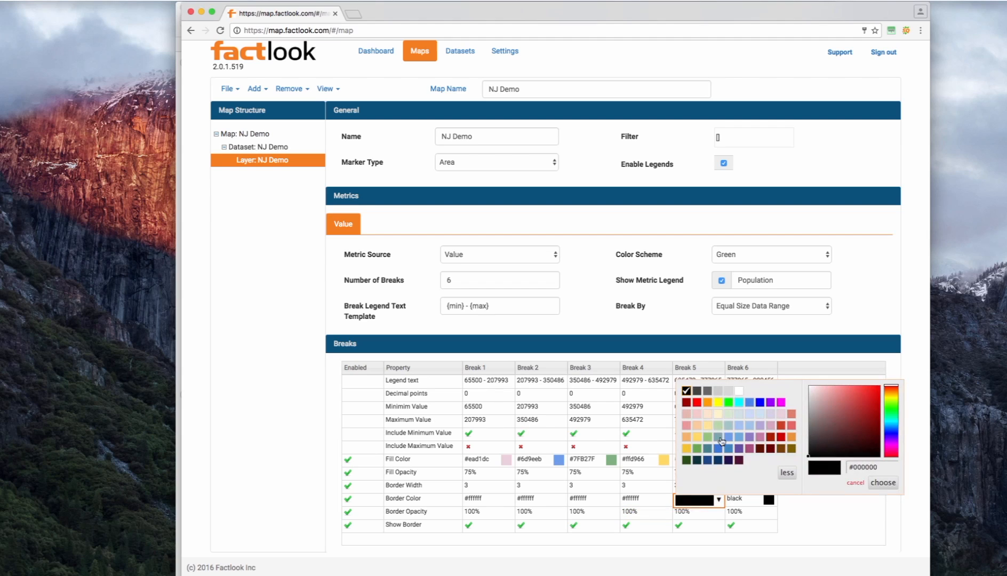
{"action": "left_click", "coordinate": [739, 390]}
{"action": "left_click", "coordinate": [883, 483]}
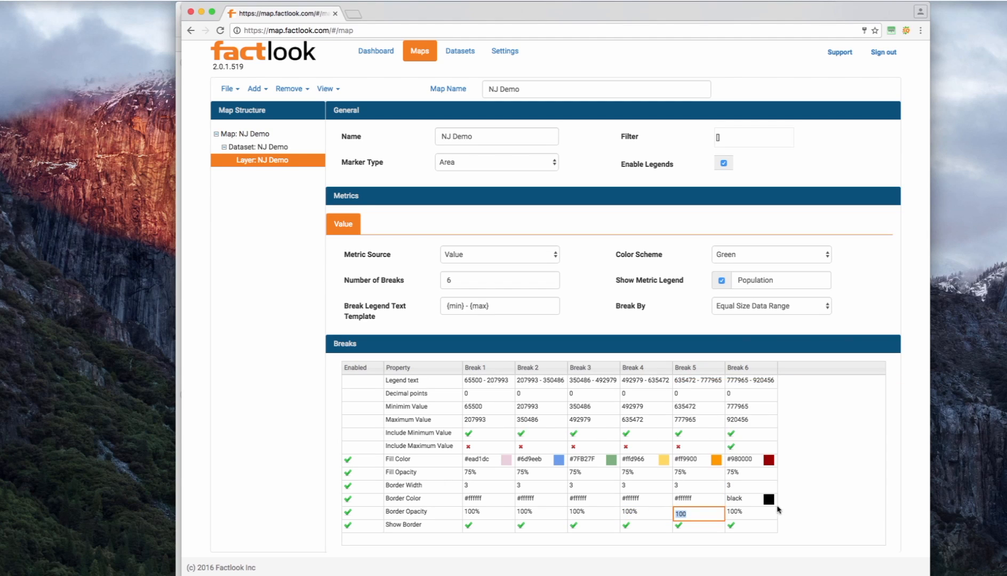
{"action": "left_click", "coordinate": [772, 501]}
{"action": "left_click", "coordinate": [764, 391]}
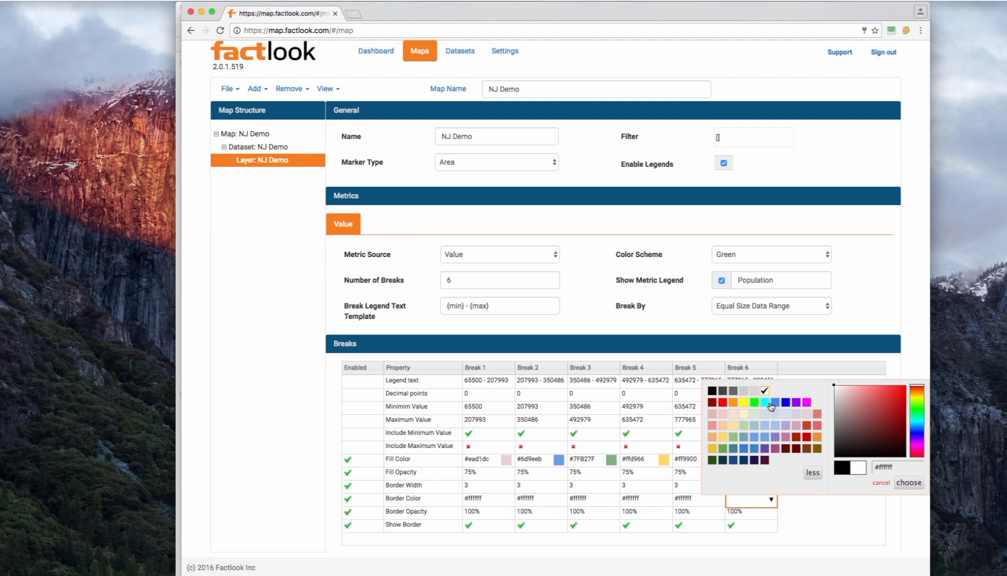
{"action": "left_click", "coordinate": [902, 483]}
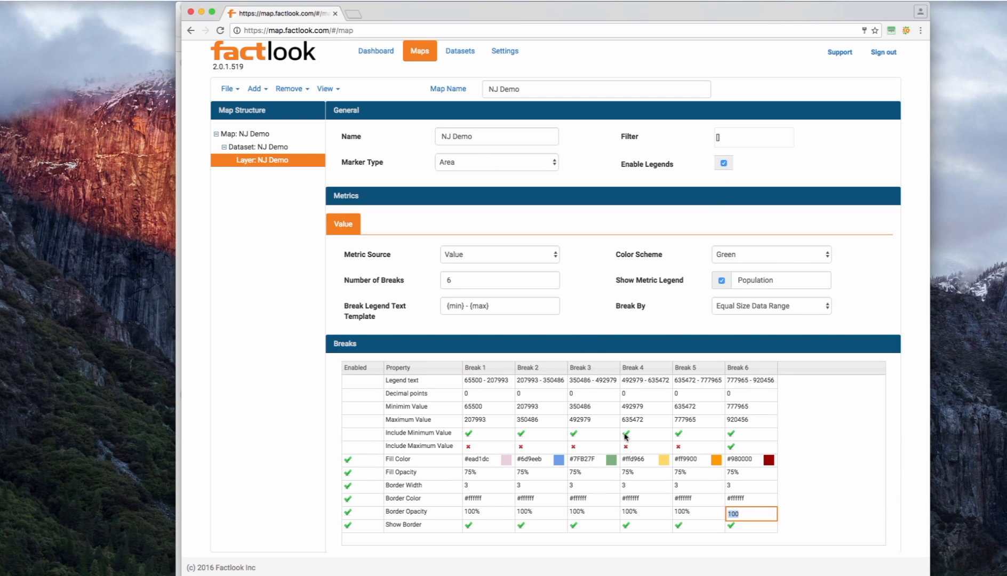
Step: Review the map with its new fill colors and borders, and return to the NJ Demo layer's settings
{"action": "left_click", "coordinate": [255, 135]}
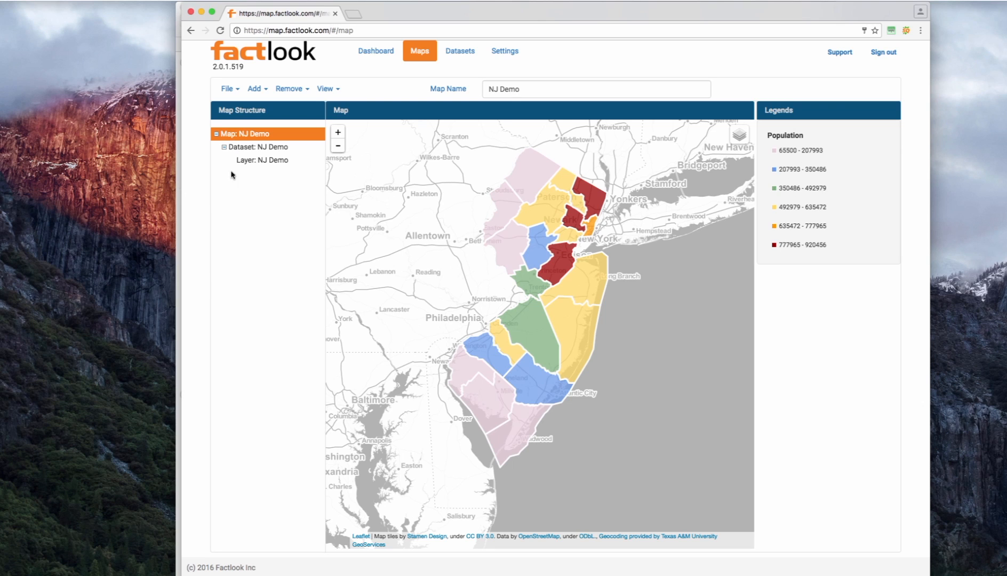
{"action": "left_click", "coordinate": [261, 160]}
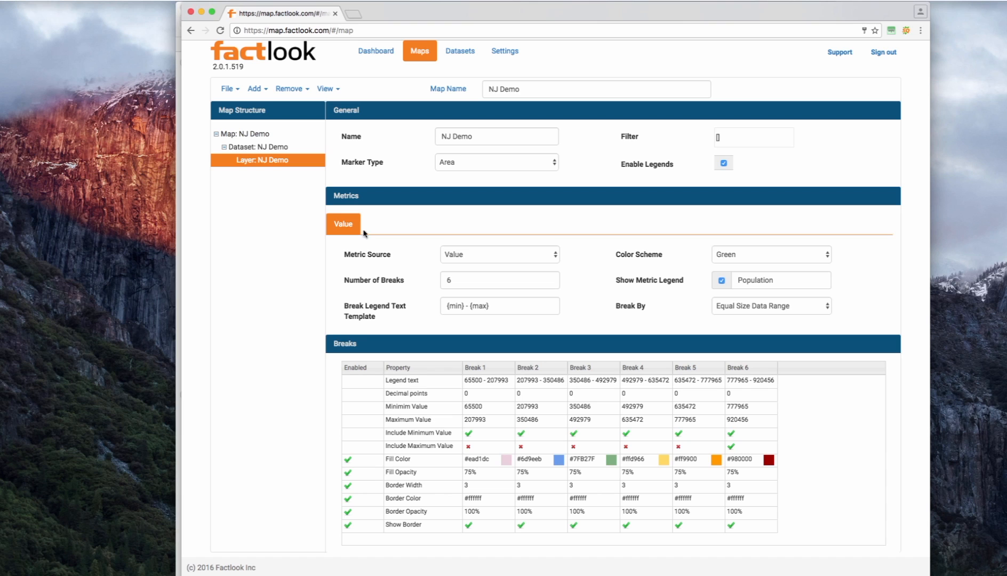
{"action": "left_click", "coordinate": [254, 134]}
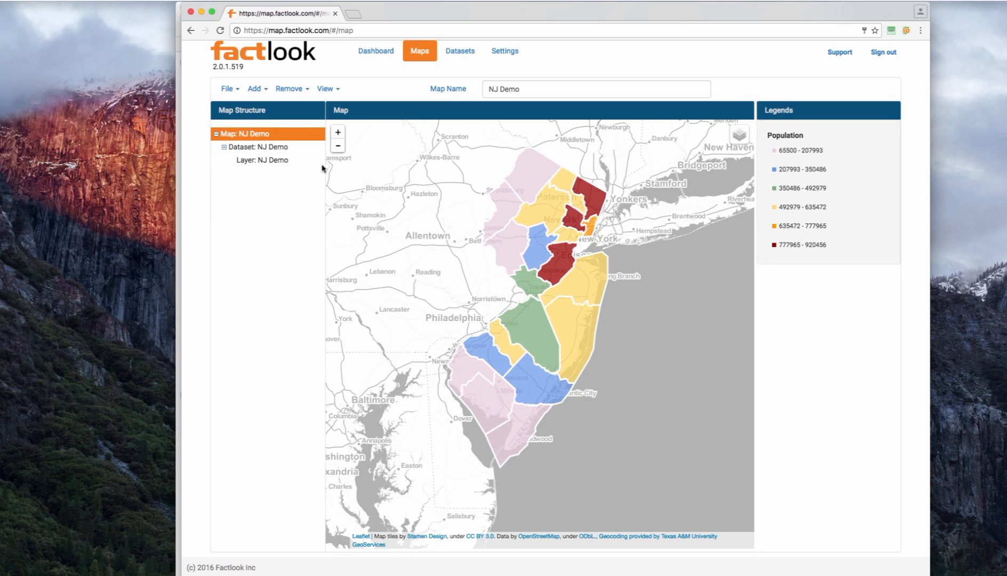
{"action": "left_click", "coordinate": [275, 160]}
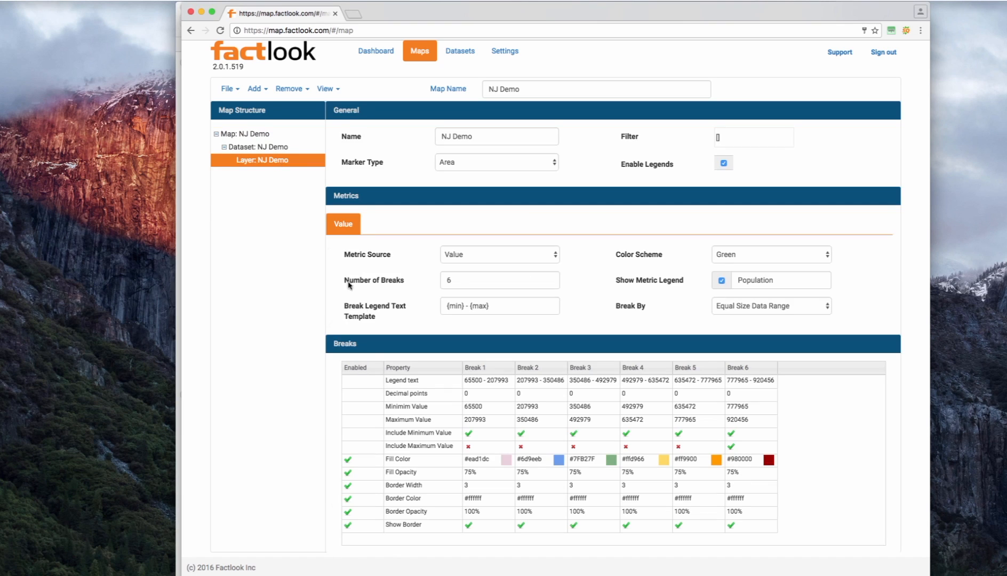
Step: Add thousands separators to the legend texts of Break 1 and Break 2, making Break 1 read "65,500 - 207,993"
{"action": "left_click", "coordinate": [474, 382]}
{"action": "left_click", "coordinate": [472, 382]}
{"action": "type", "text": ","}
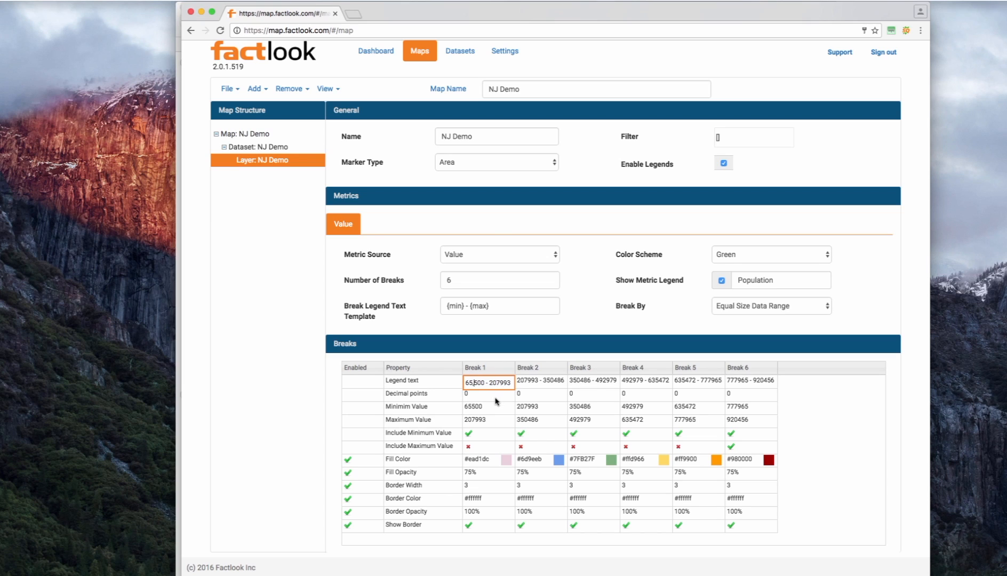
{"action": "left_click", "coordinate": [498, 382]}
{"action": "type", "text": ","}
{"action": "left_click", "coordinate": [528, 382]}
{"action": "left_click", "coordinate": [529, 382]}
{"action": "type", "text": ","}
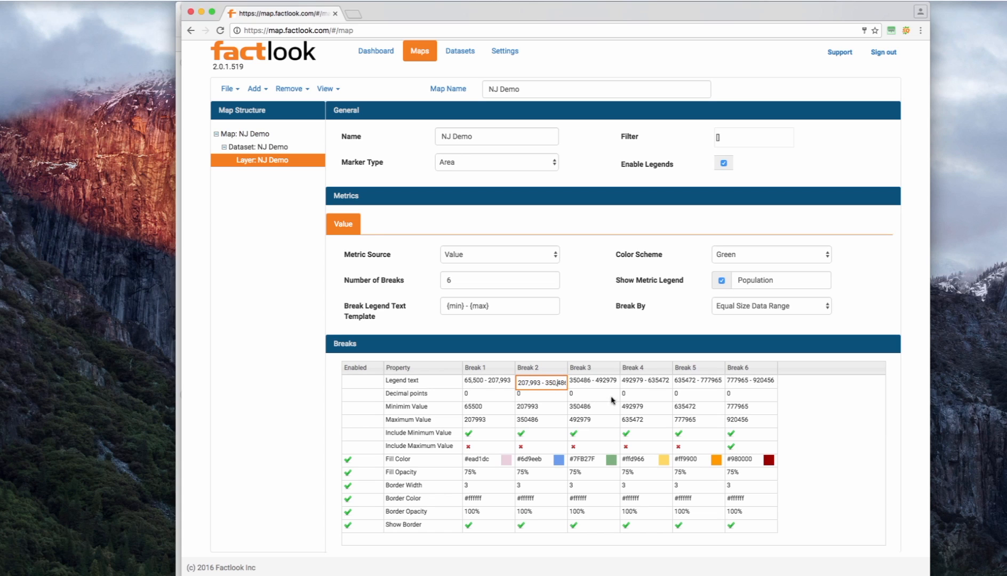
Step: Replace the legend text of Break 6 with "The Largest Group"
{"action": "left_click", "coordinate": [756, 381]}
{"action": "key", "text": "BackSpace"}
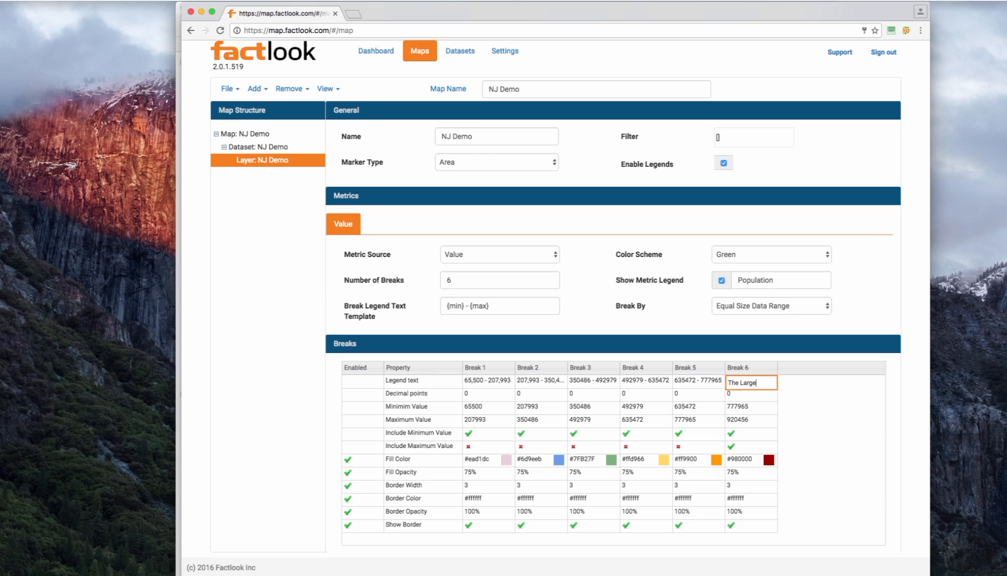
{"action": "type", "text": "The Largest Group"}
{"action": "left_click", "coordinate": [604, 344]}
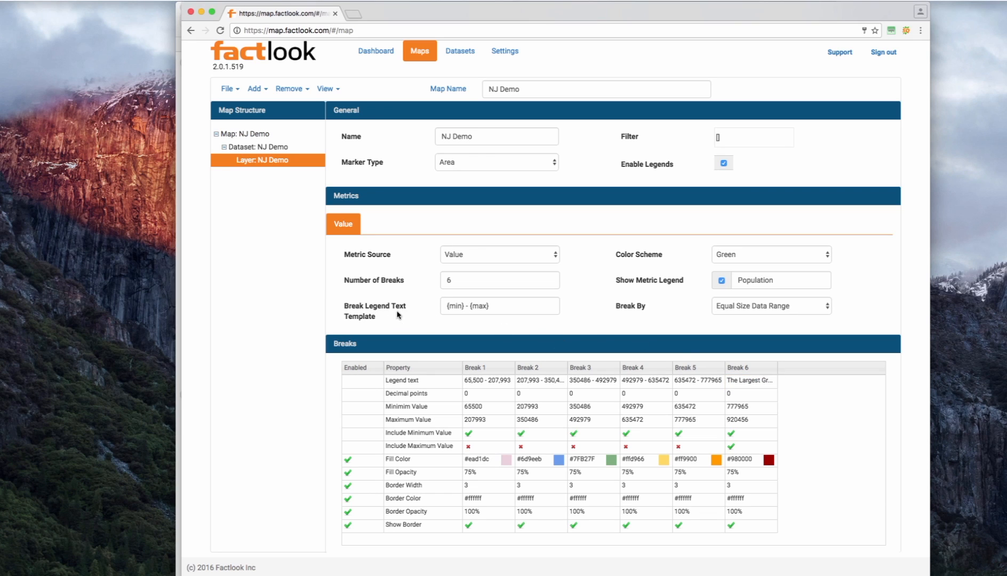
Step: Set the break legend text template to "${min} - {max}" and check the legend on the NJ Demo map
{"action": "left_click", "coordinate": [494, 307]}
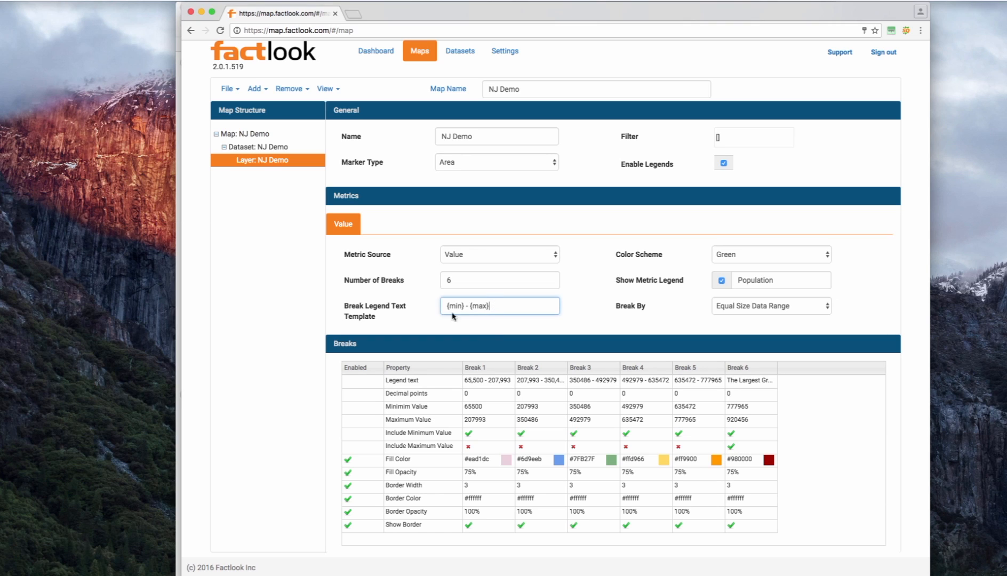
{"action": "type", "text": "$"}
{"action": "left_click", "coordinate": [247, 134]}
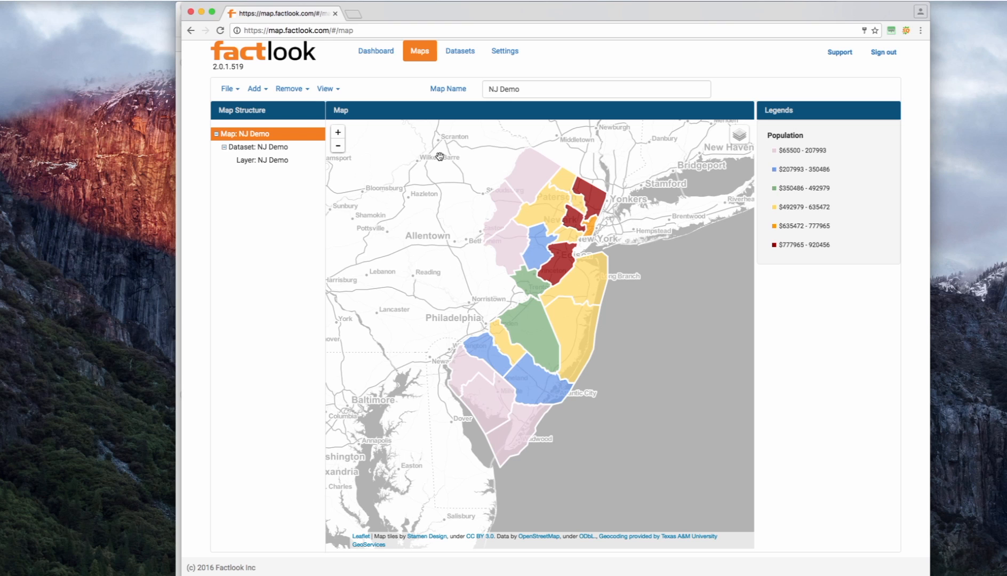
{"action": "left_click", "coordinate": [273, 161]}
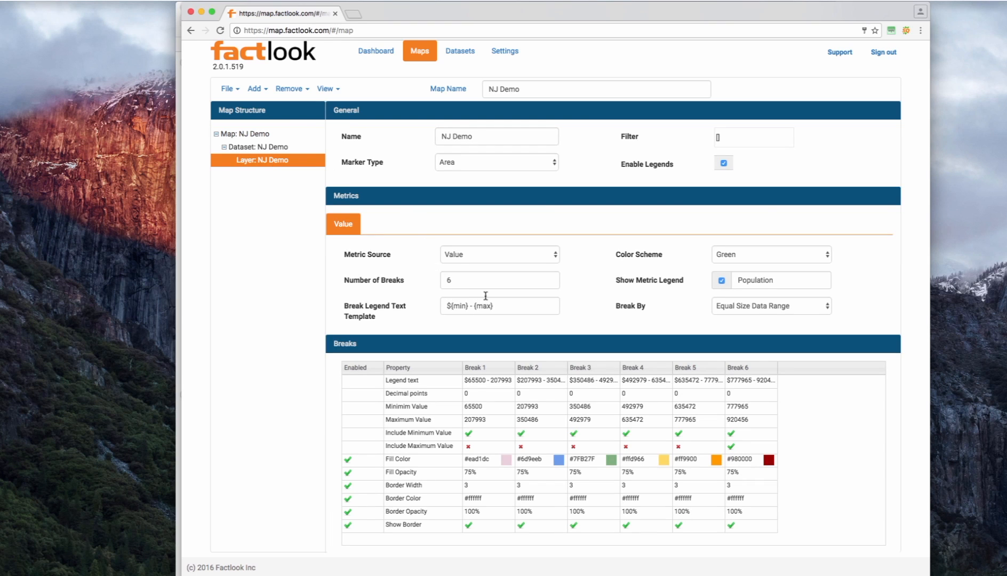
{"action": "left_click", "coordinate": [261, 137]}
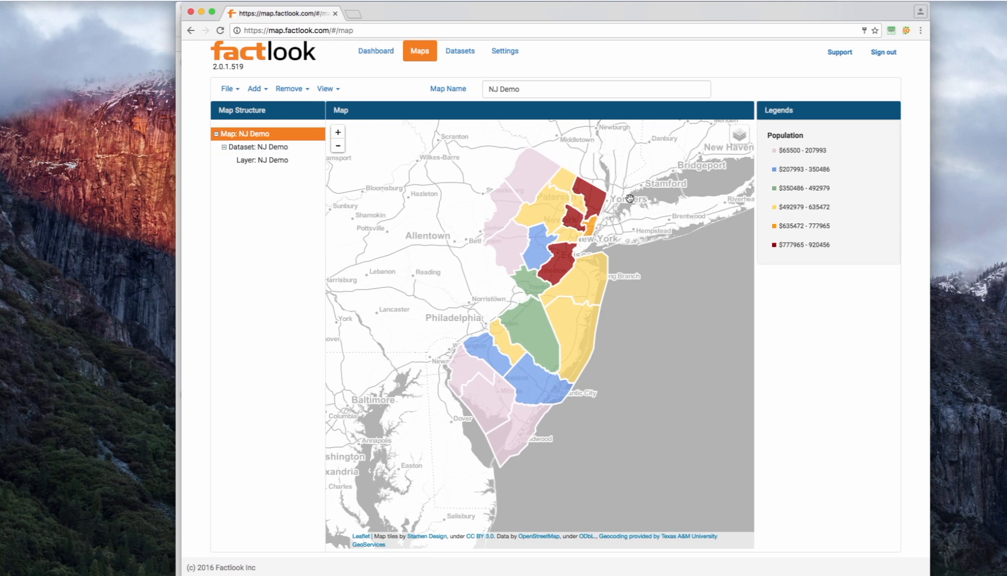